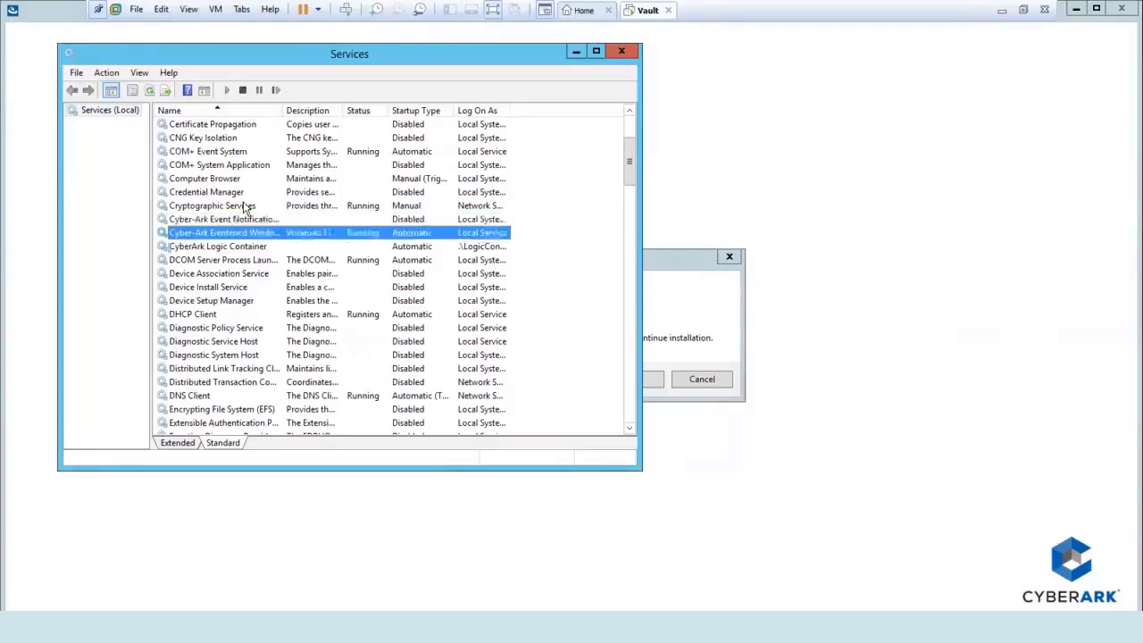
# Dismiss the active-services warning, remove all Digital Vault components completely, and finish the maintenance wizard.
pyautogui.click(576, 52)
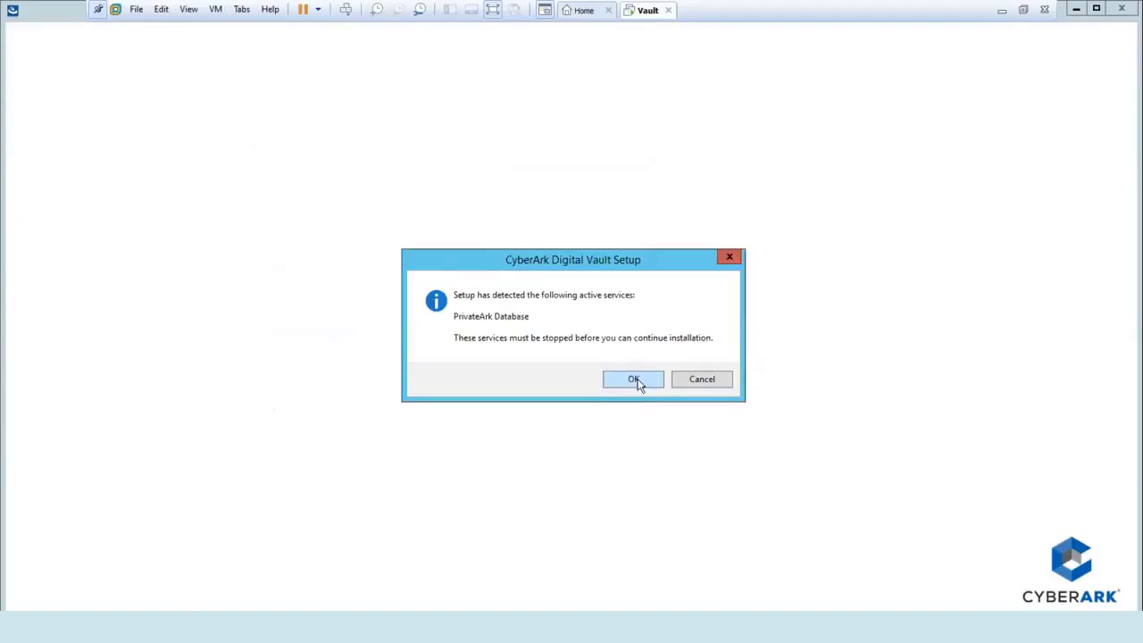
pyautogui.click(636, 381)
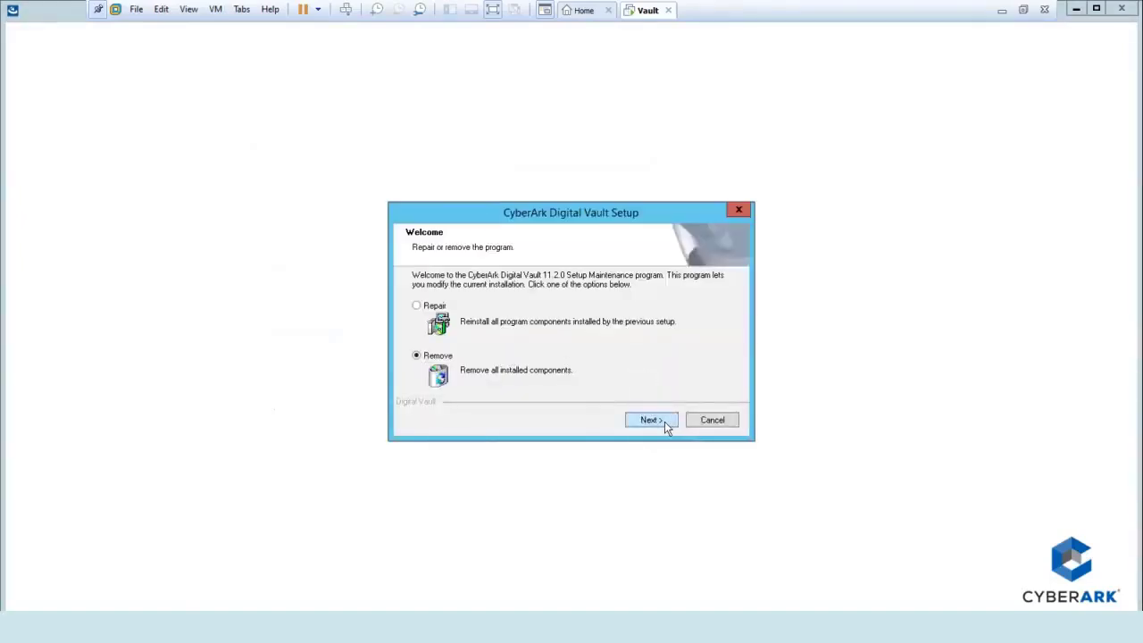
pyautogui.click(649, 420)
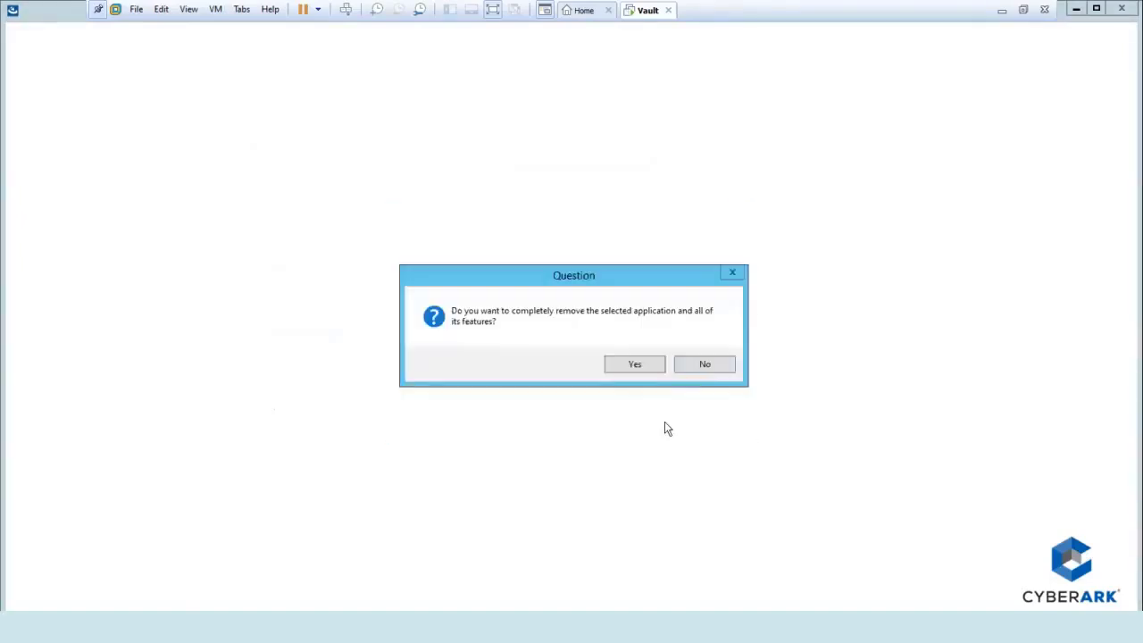
pyautogui.click(656, 371)
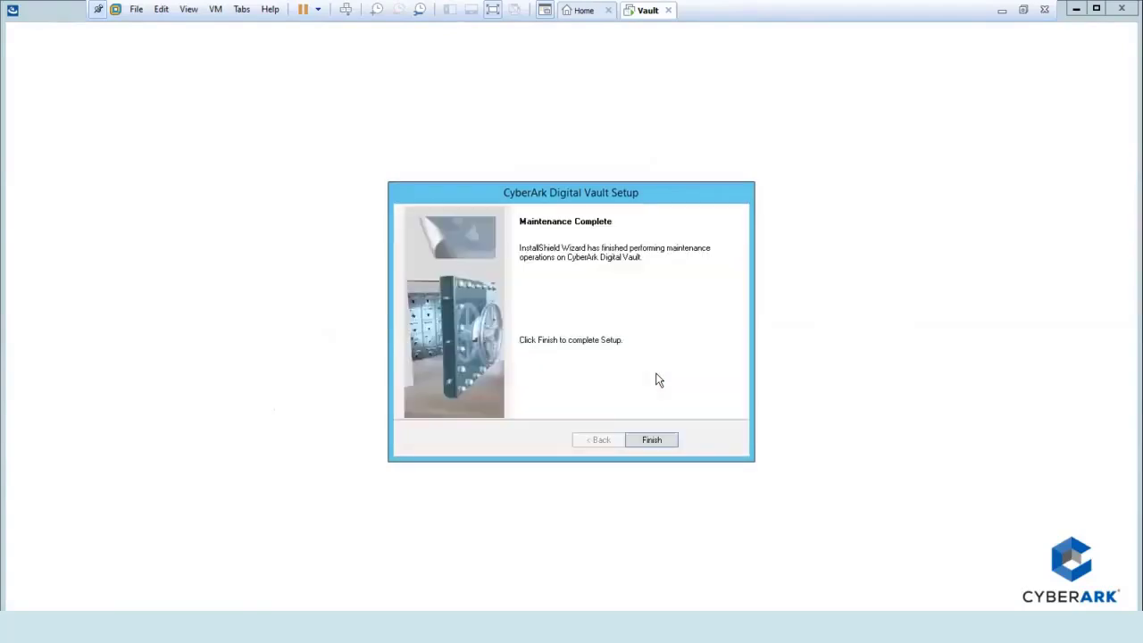
pyautogui.click(651, 439)
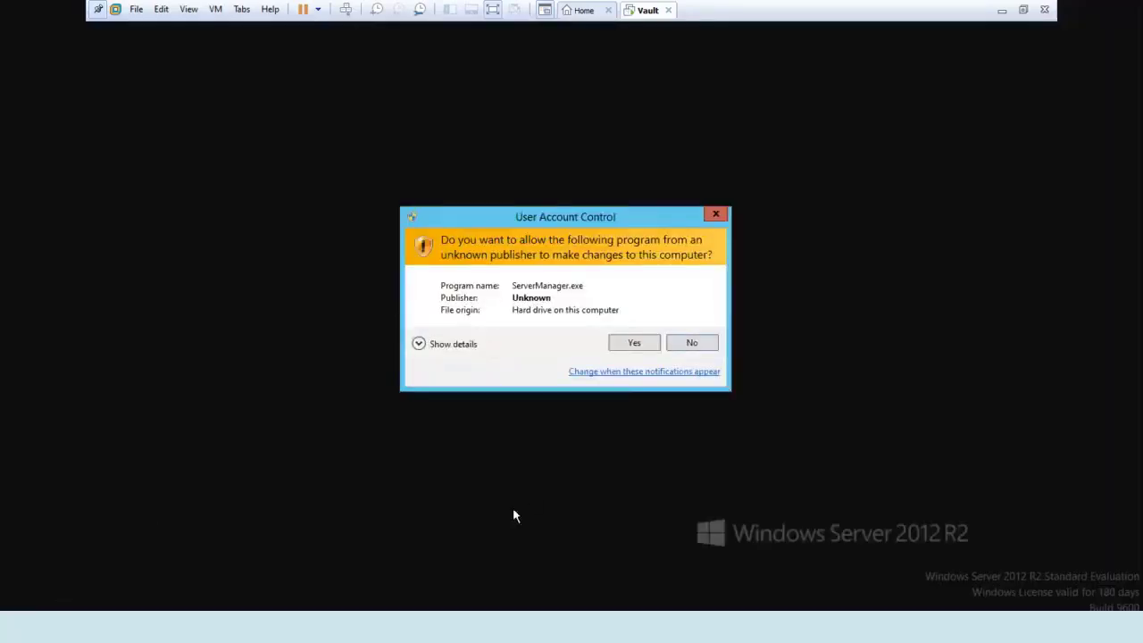
pyautogui.click(706, 346)
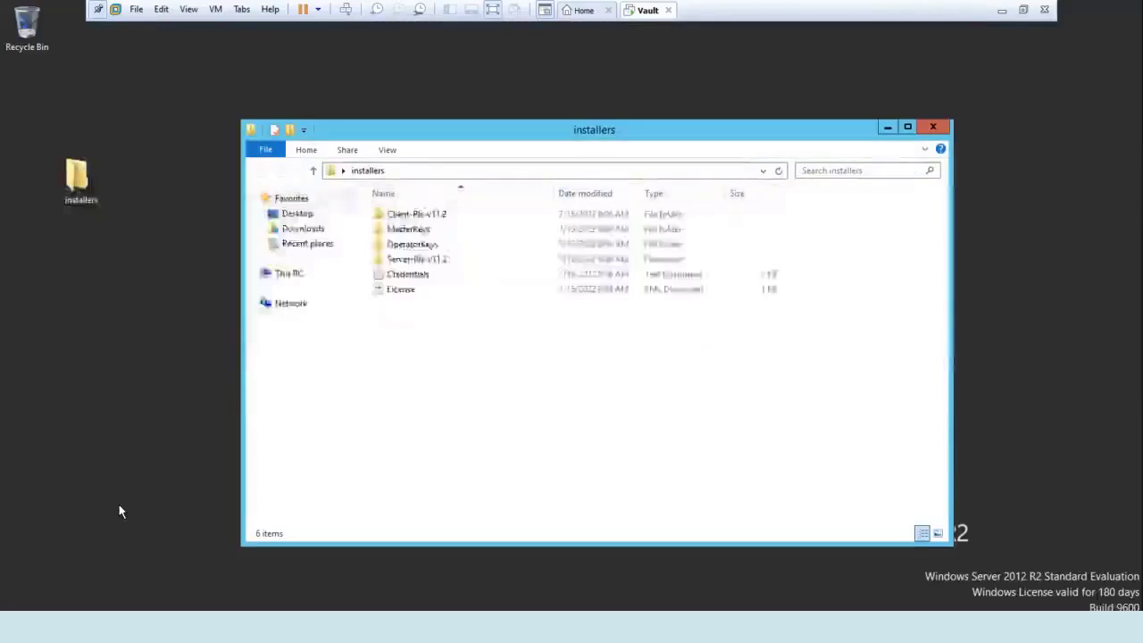
pyautogui.press('super+r')
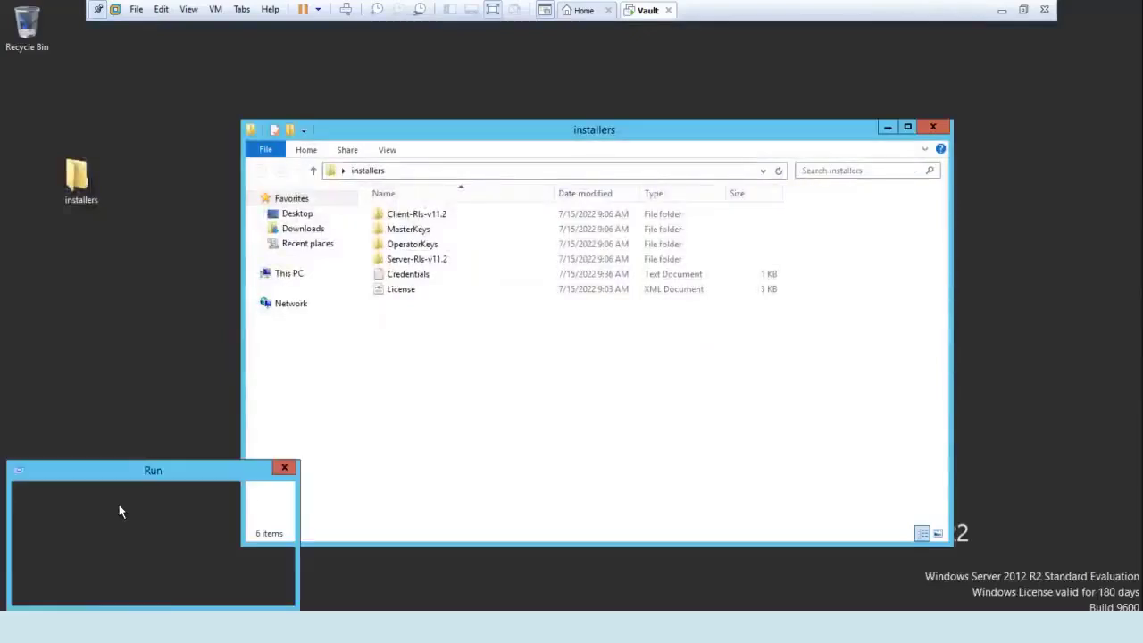
pyautogui.press('Return')
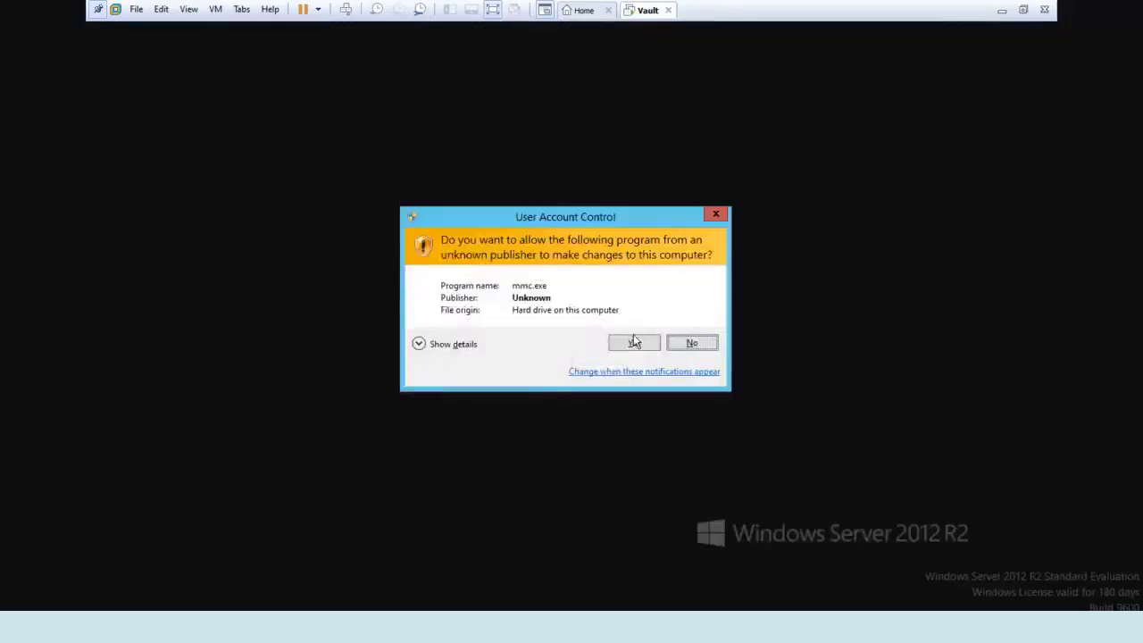
pyautogui.click(633, 342)
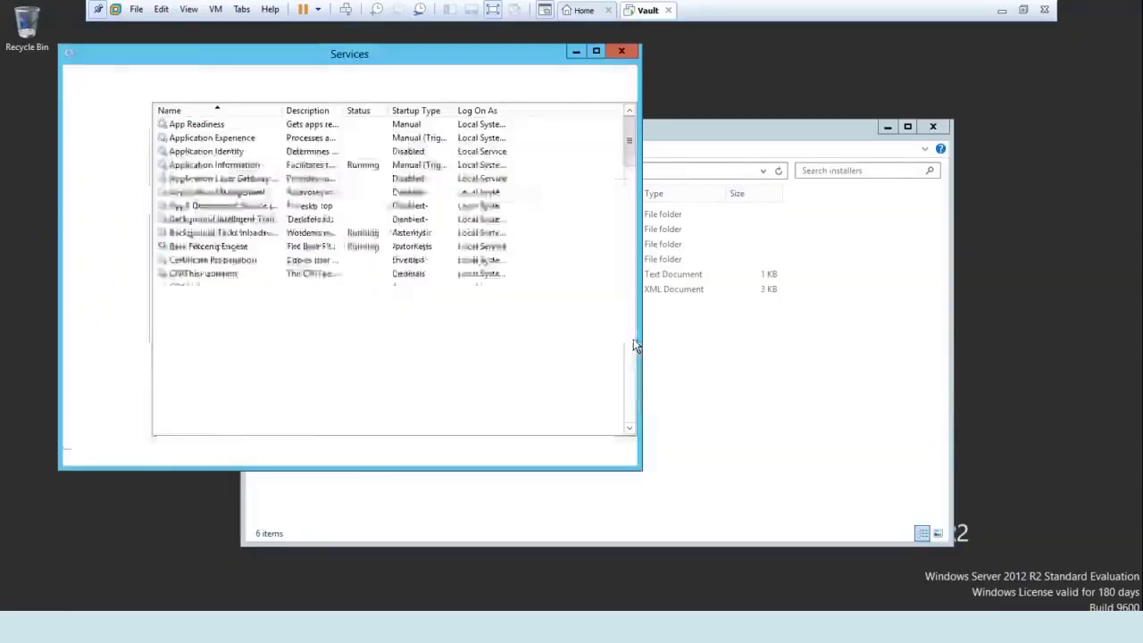
pyautogui.click(188, 293)
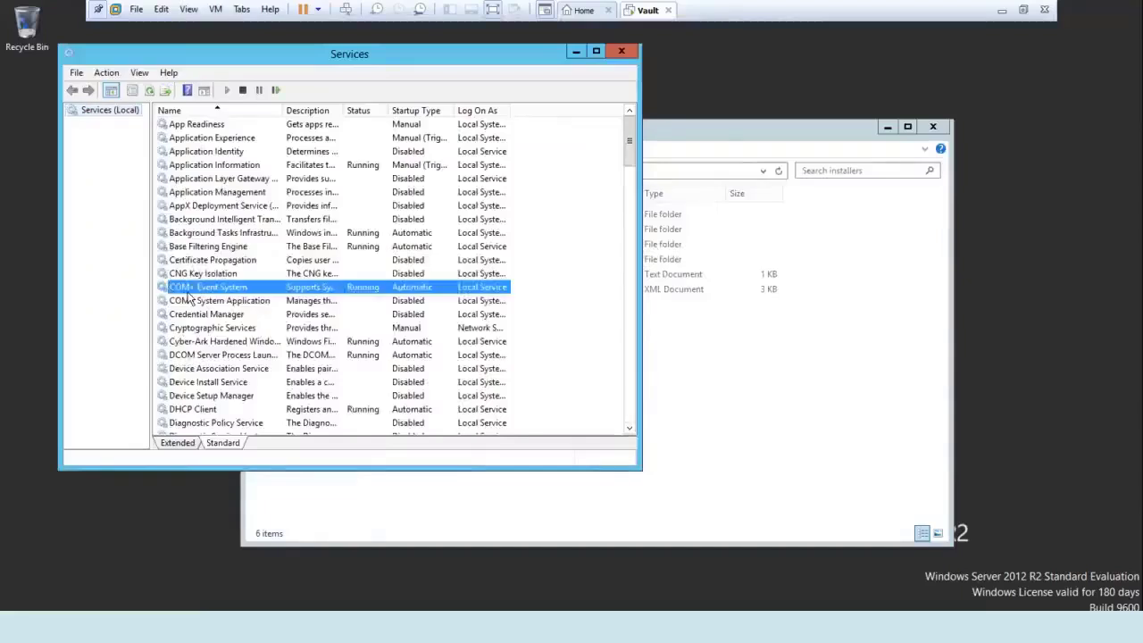
pyautogui.write('pr')
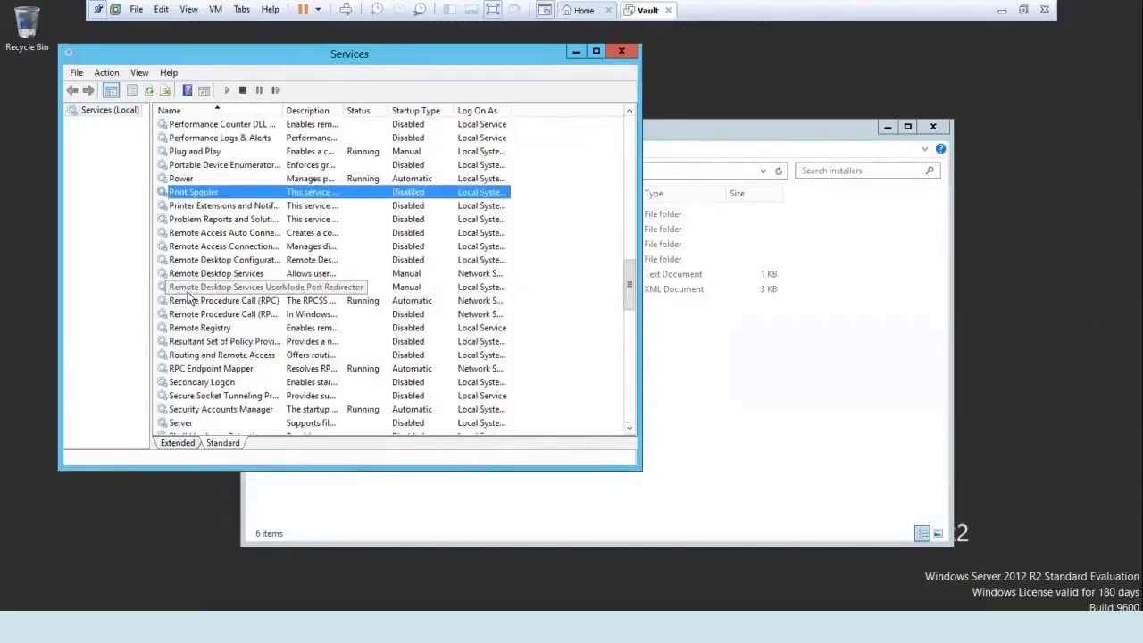
pyautogui.write('cy')
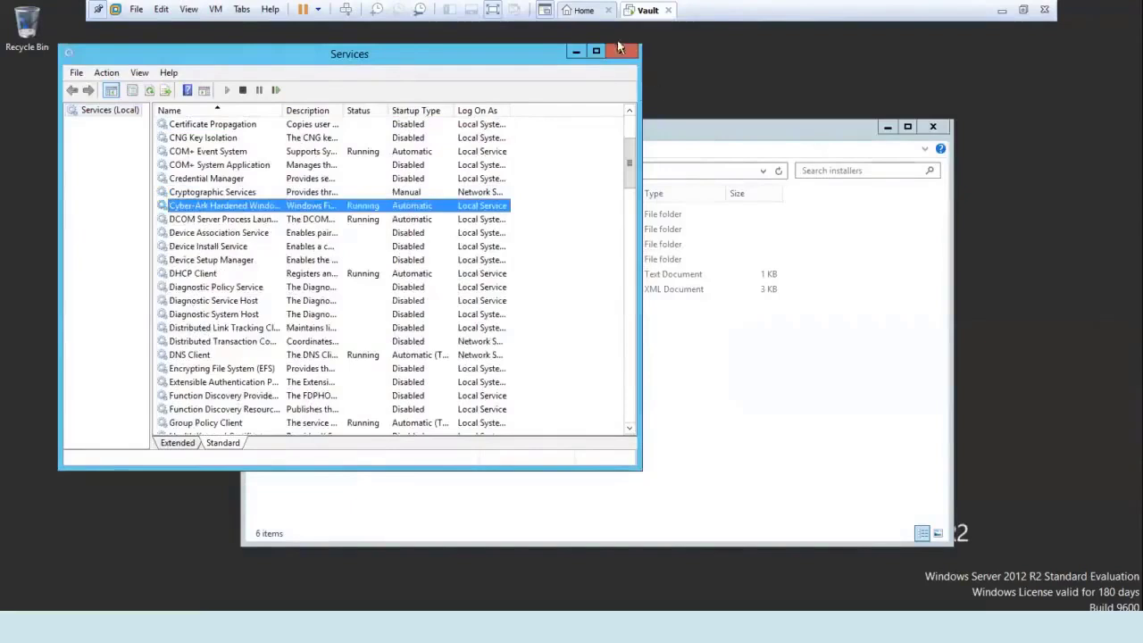
pyautogui.click(620, 48)
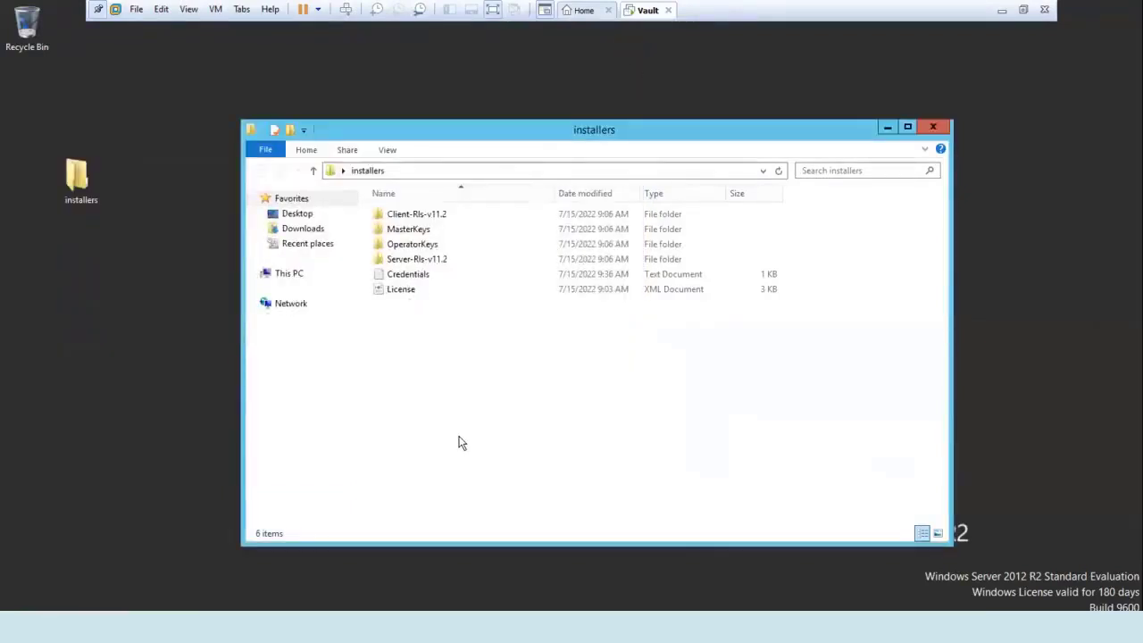
# Run setup from the Server-Rls-v11.2 folder as administrator and advance past the Welcome page.
pyautogui.press('s')
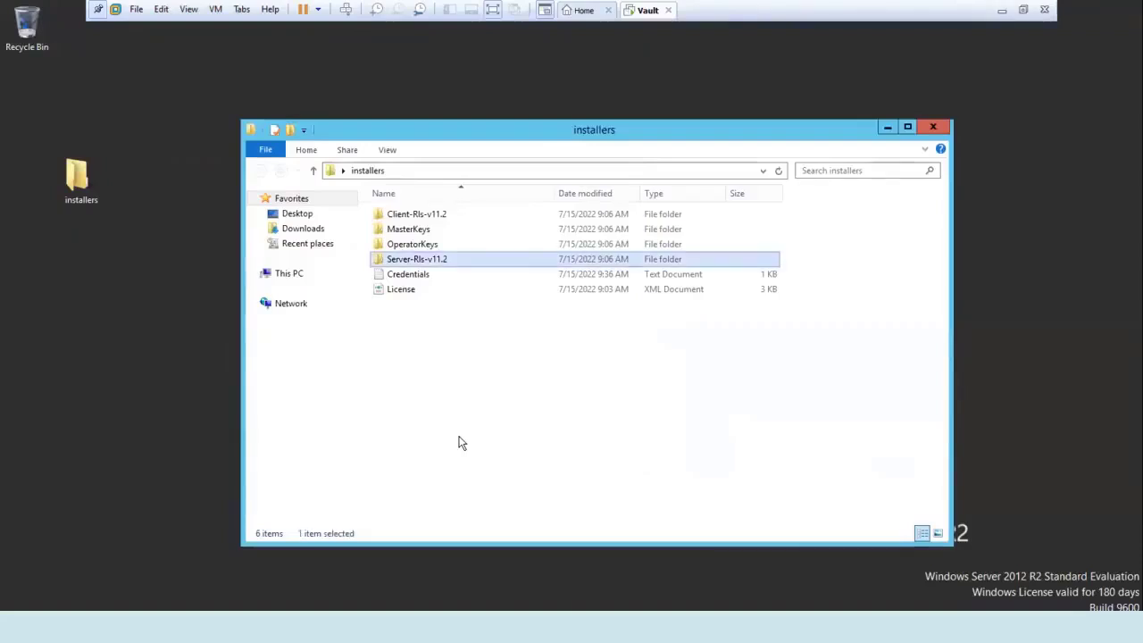
pyautogui.press('Return')
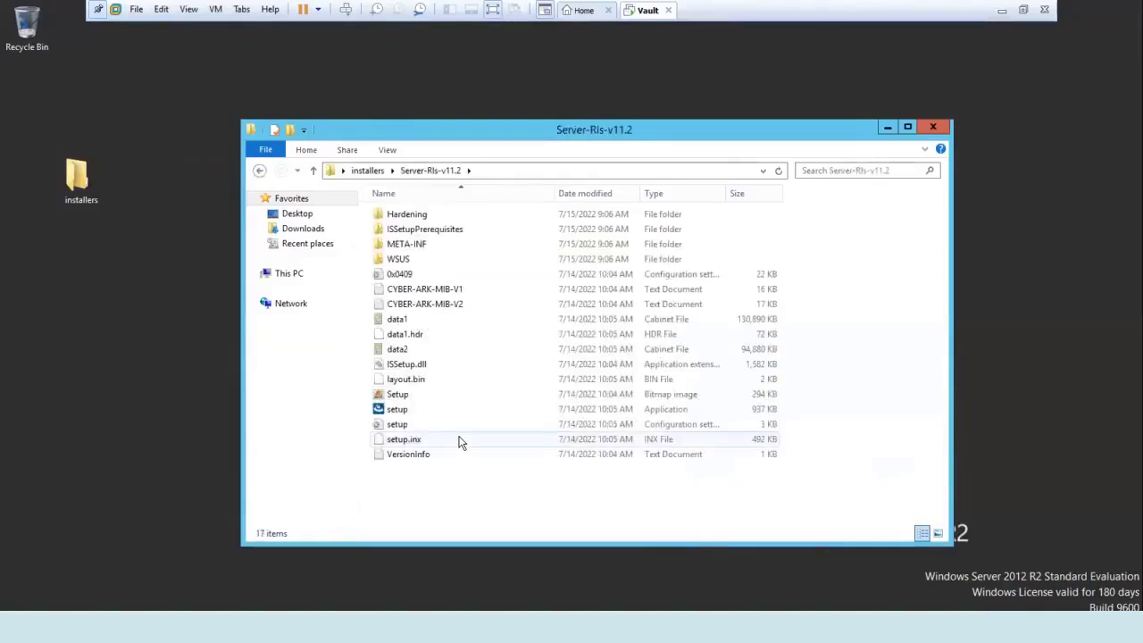
pyautogui.press('s')
pyautogui.press('s')
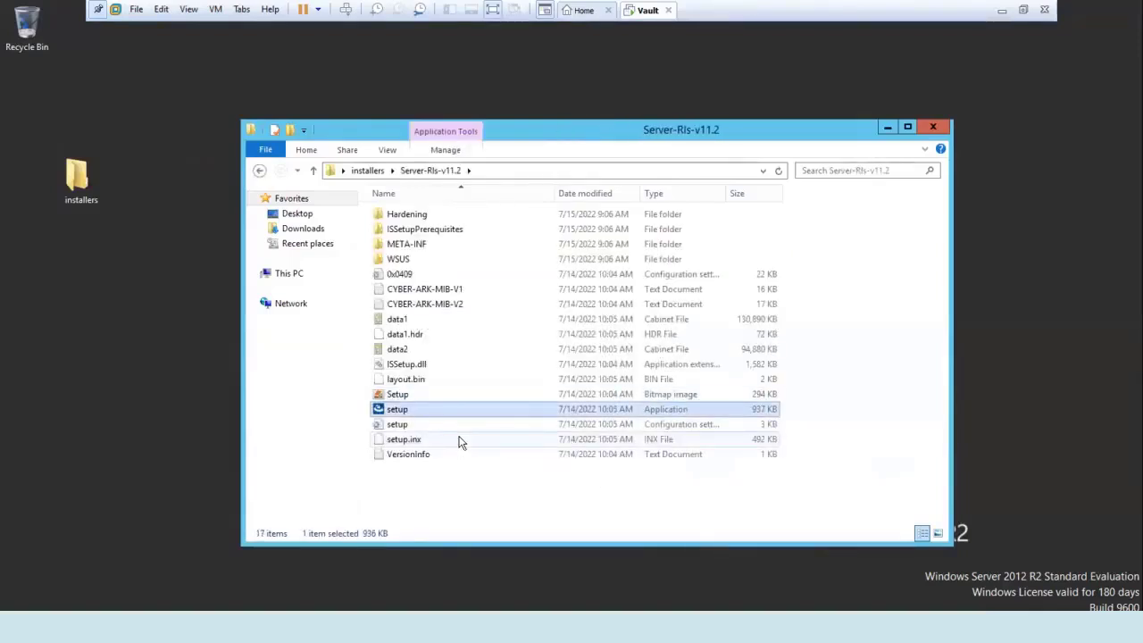
pyautogui.doubleClick(390, 411)
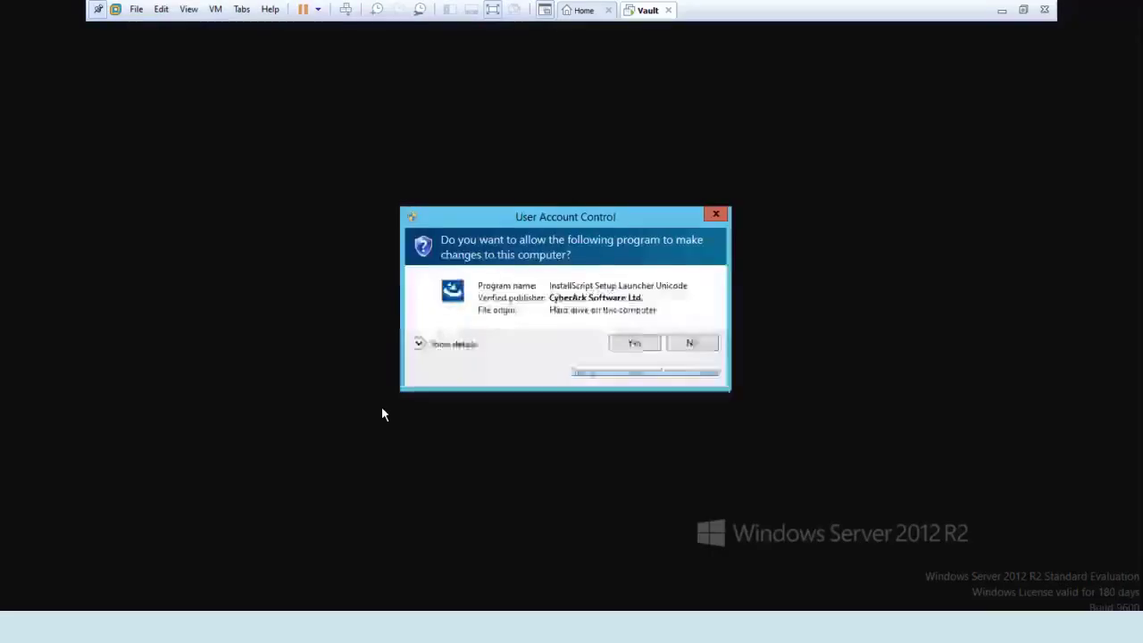
pyautogui.click(639, 343)
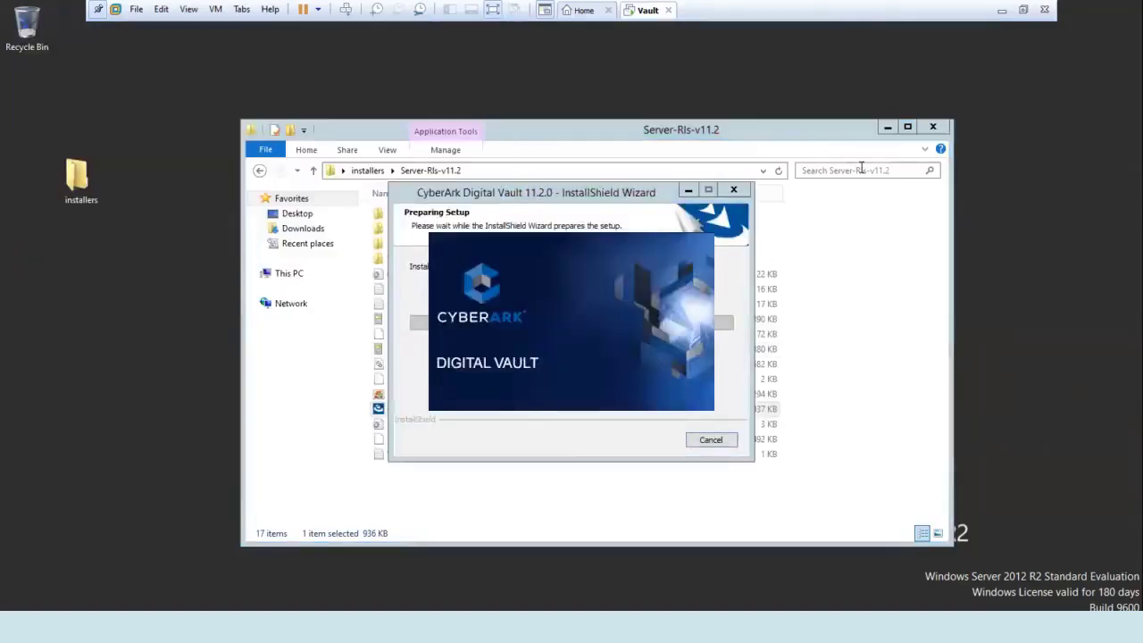
pyautogui.click(886, 127)
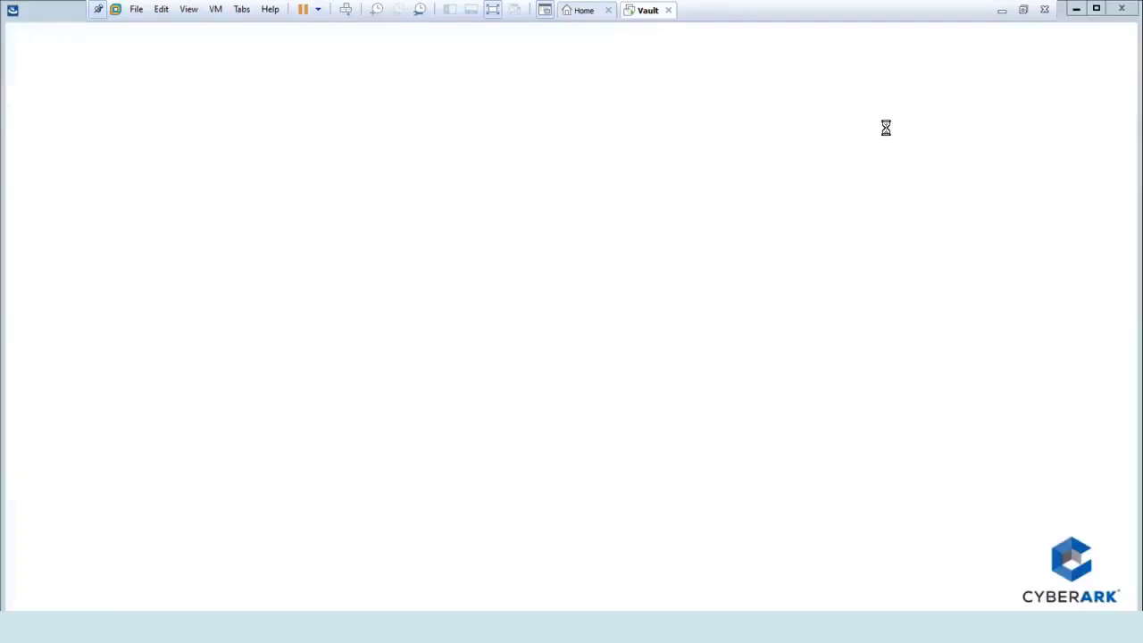
pyautogui.click(665, 444)
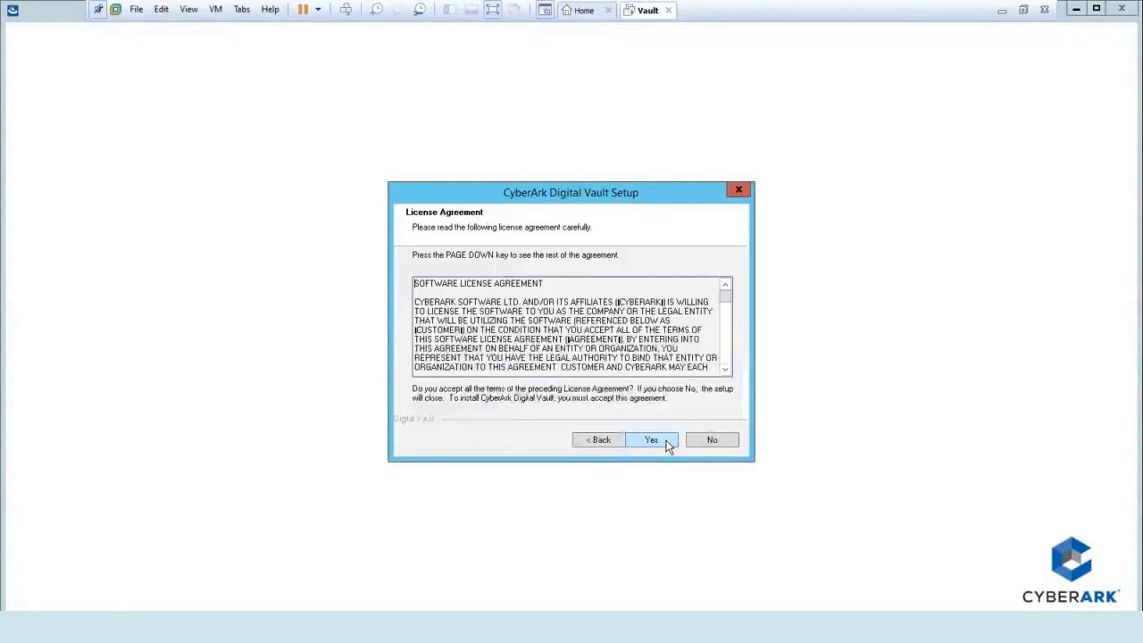
# Accept the license and register with name 'Vault' and company 'Vault Lab'.
pyautogui.click(666, 443)
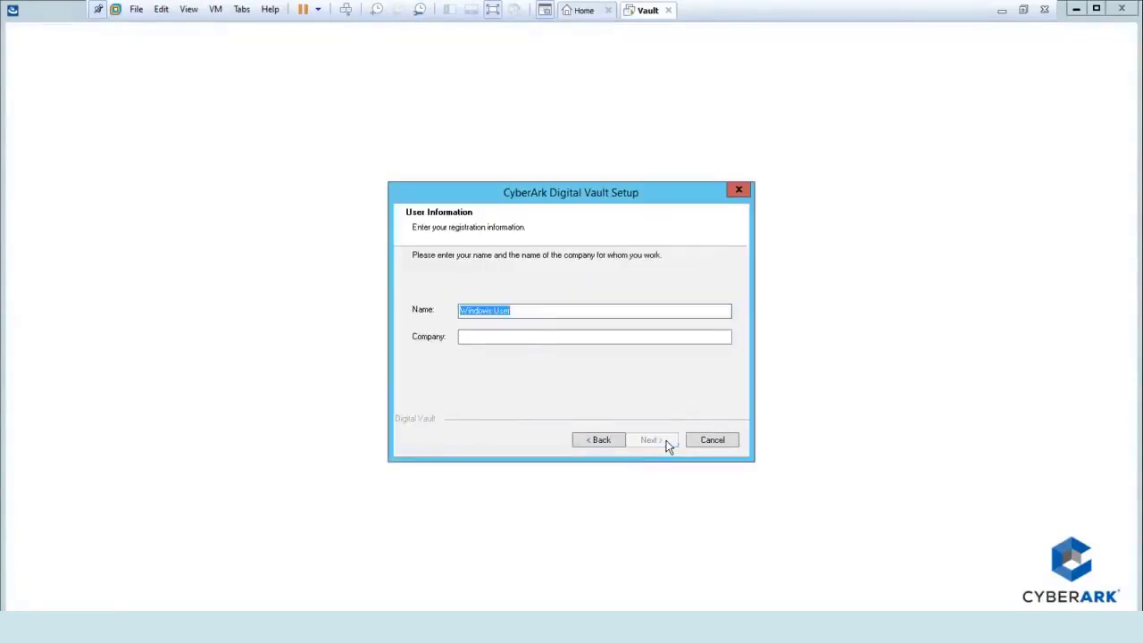
pyautogui.write('Vault')
pyautogui.press('Tab')
pyautogui.write('Vault')
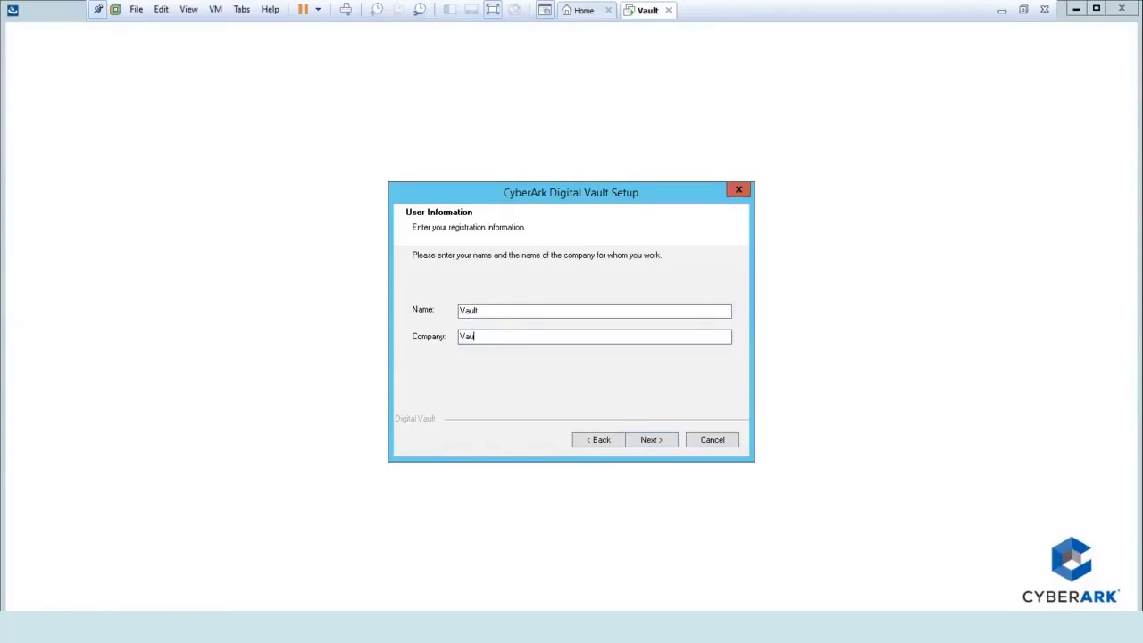
pyautogui.write(' Lab')
pyautogui.click(650, 440)
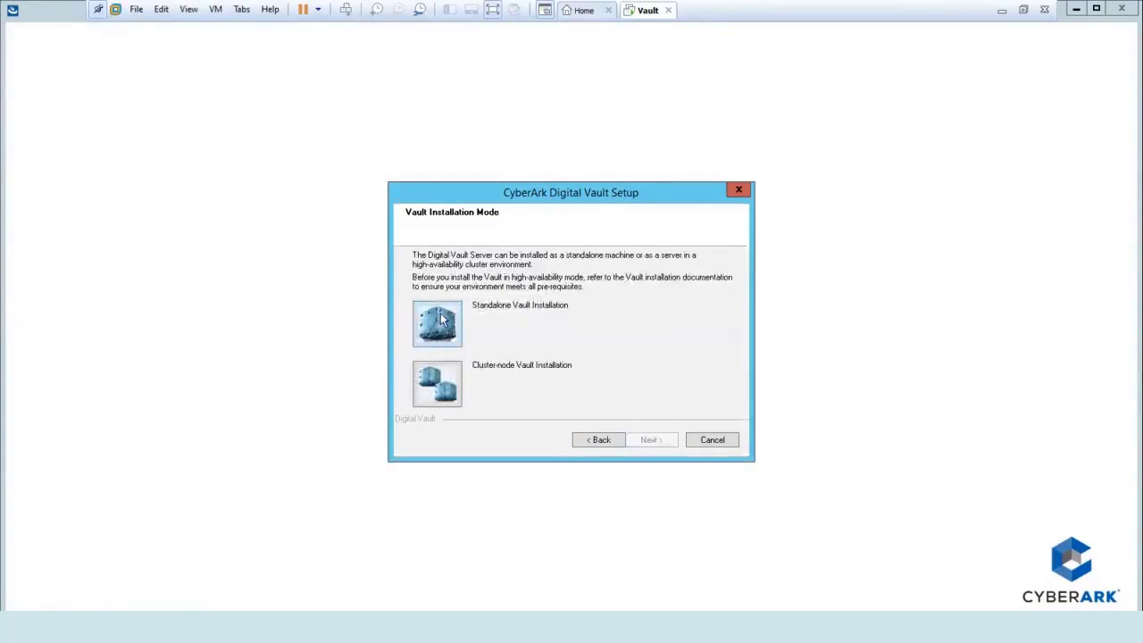
# Choose a standalone vault, keeping the default installation and safes folders.
pyautogui.click(440, 320)
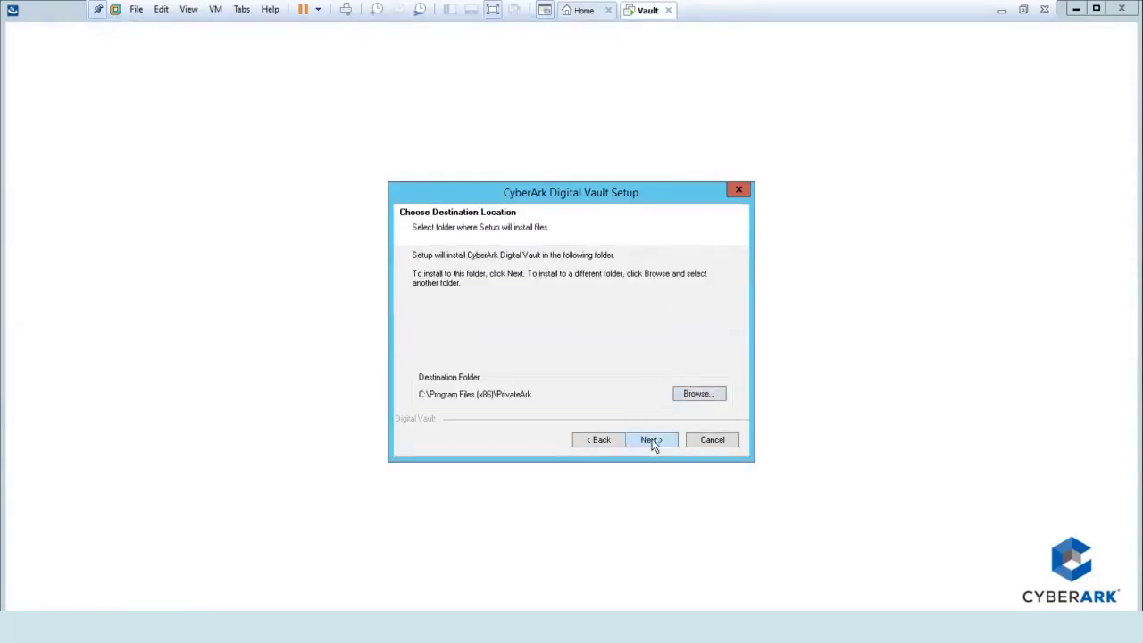
pyautogui.click(650, 439)
pyautogui.click(651, 440)
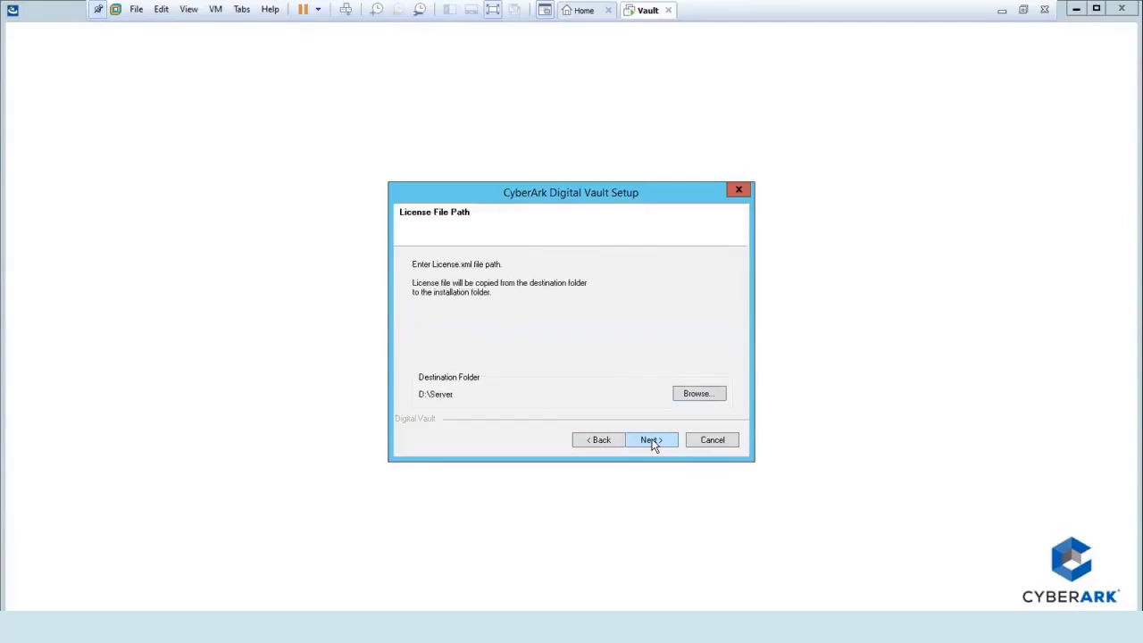
# Set the license file path to C:\Users\Administrator\Desktop\installers.
pyautogui.click(703, 394)
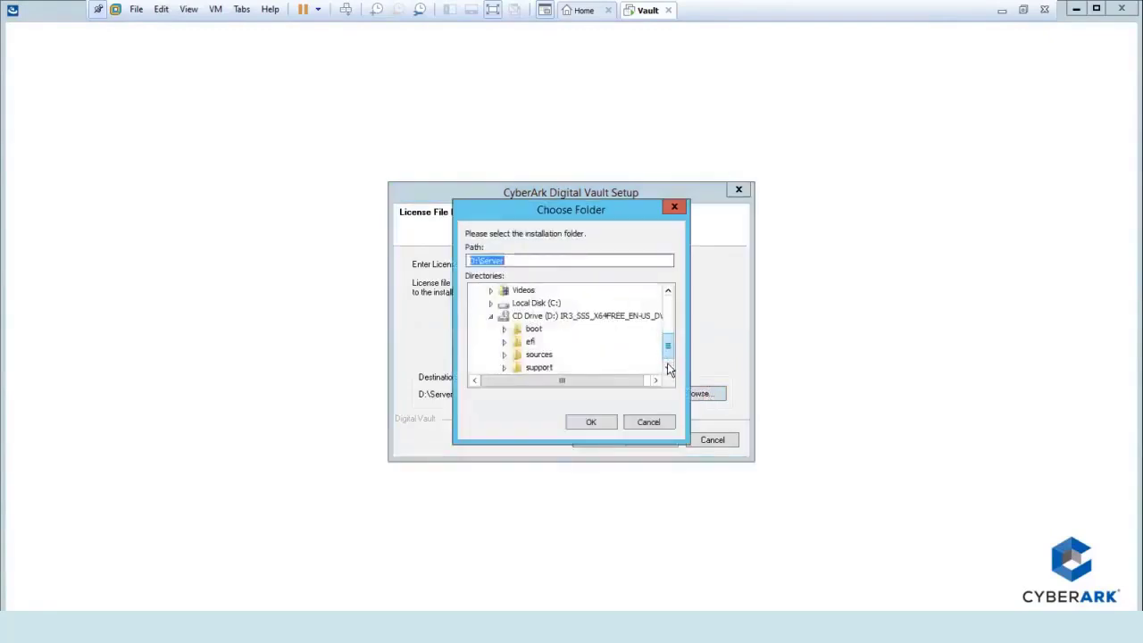
pyautogui.click(667, 364)
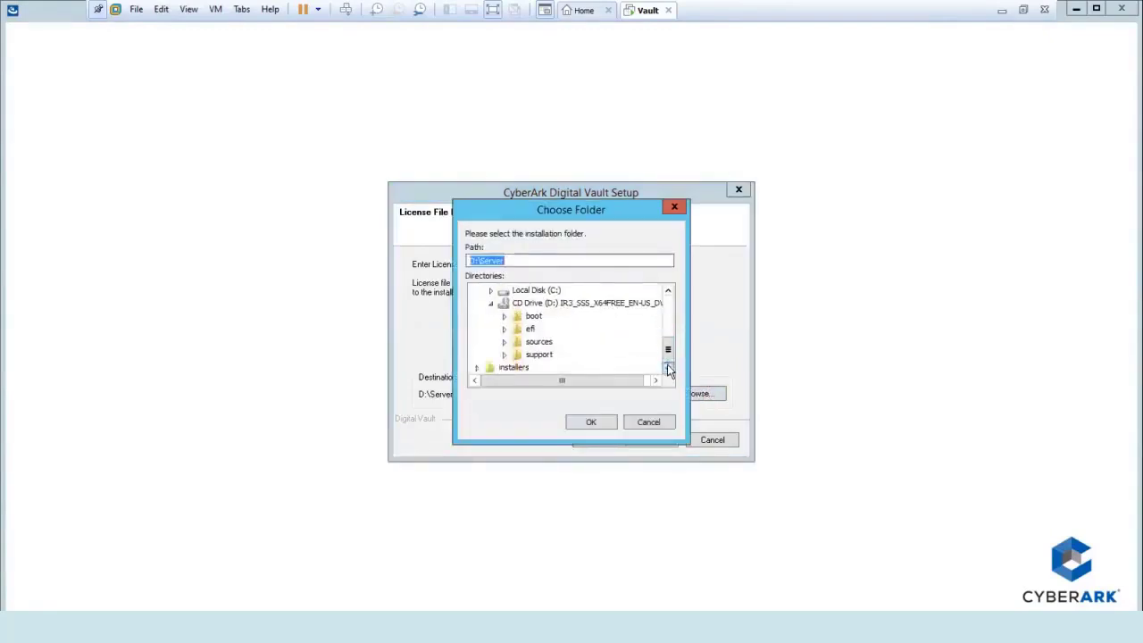
pyautogui.click(513, 368)
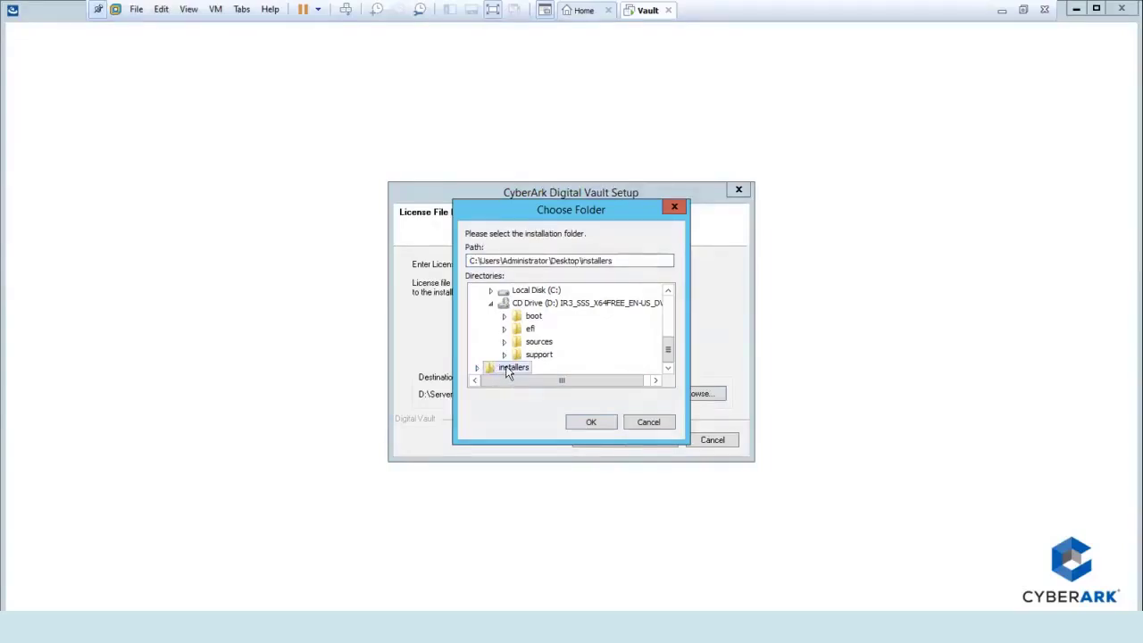
pyautogui.click(583, 422)
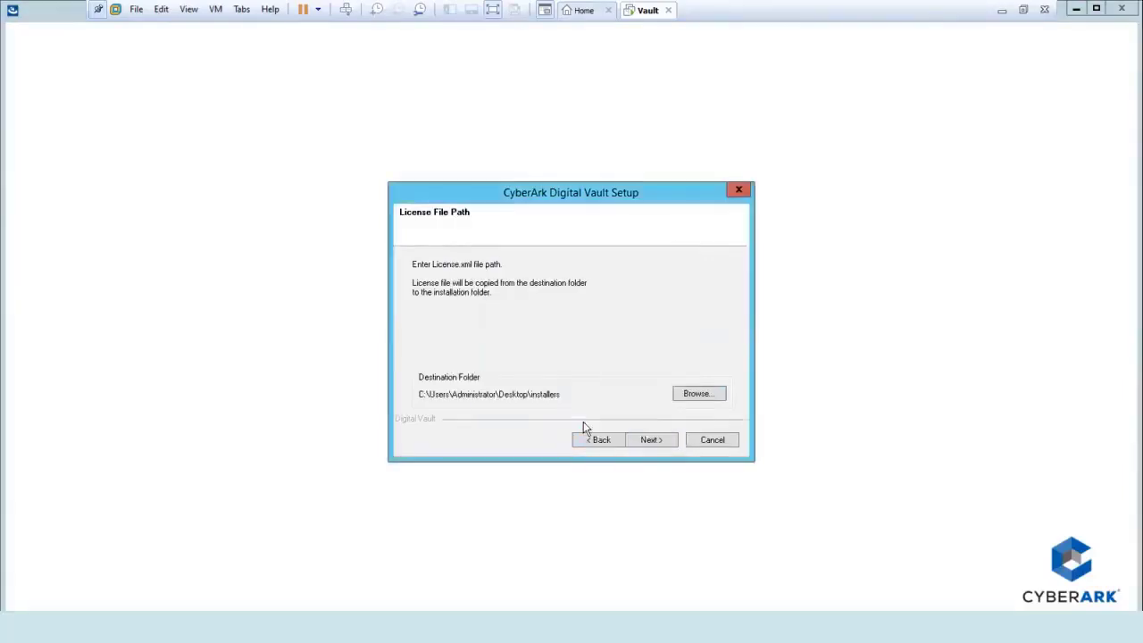
# Set the Operator CD path to installers\OperatorKeys\OperatorKeys.
pyautogui.click(647, 441)
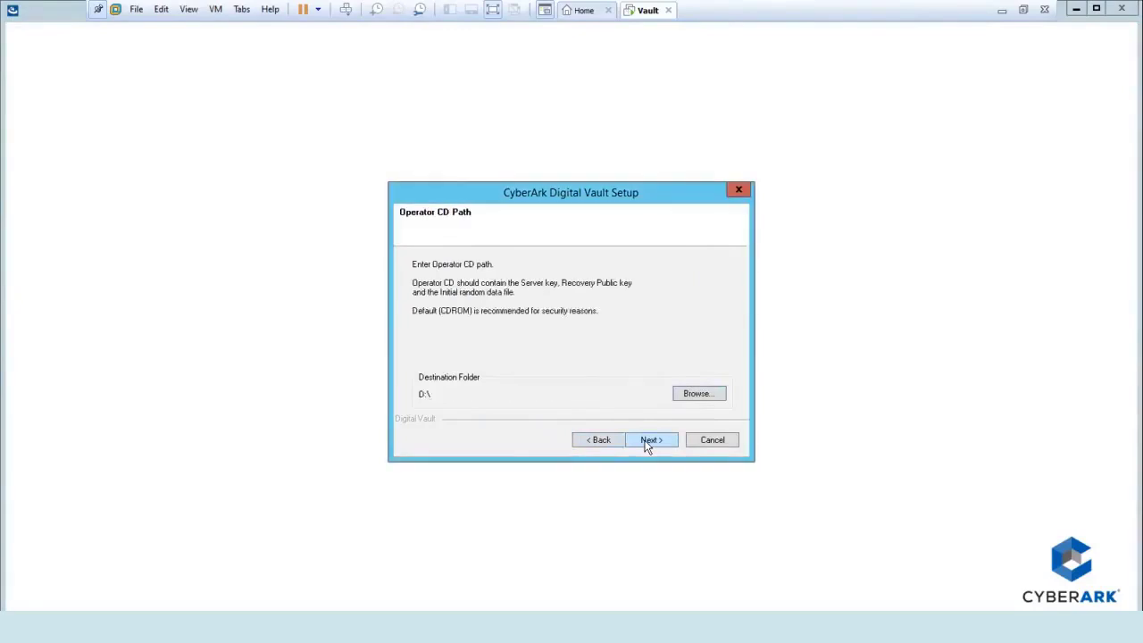
pyautogui.click(694, 401)
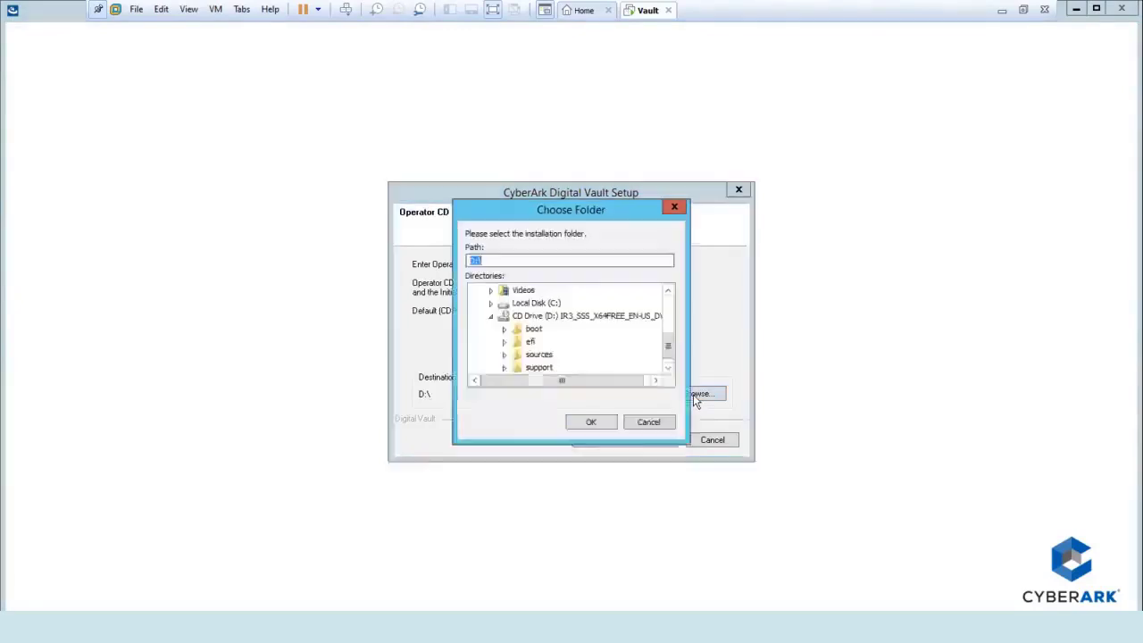
pyautogui.click(667, 367)
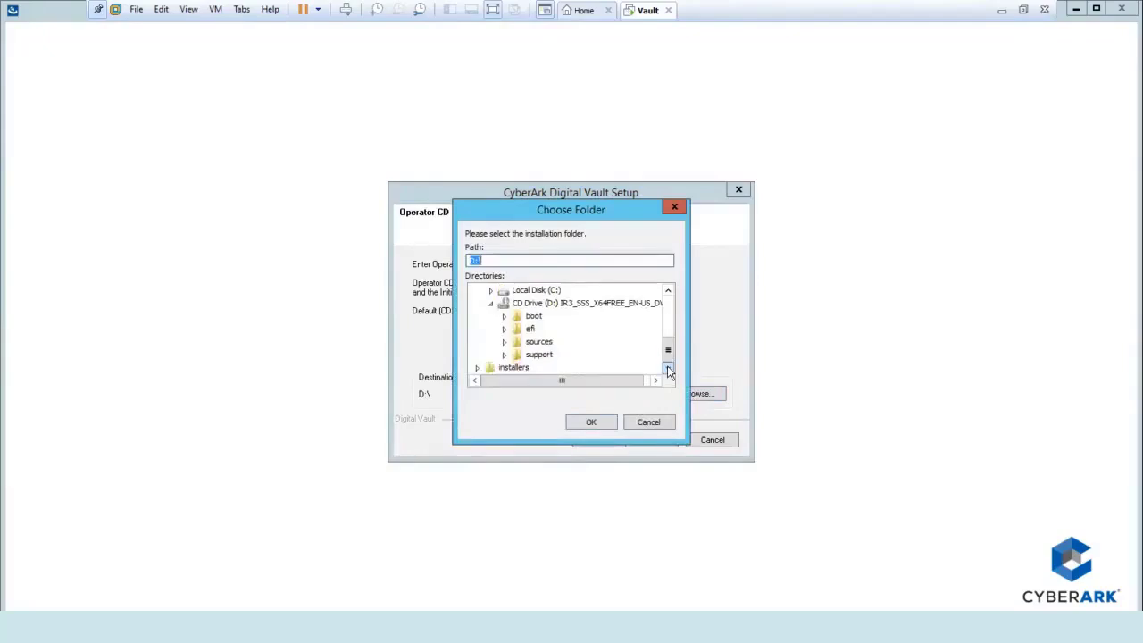
pyautogui.click(476, 367)
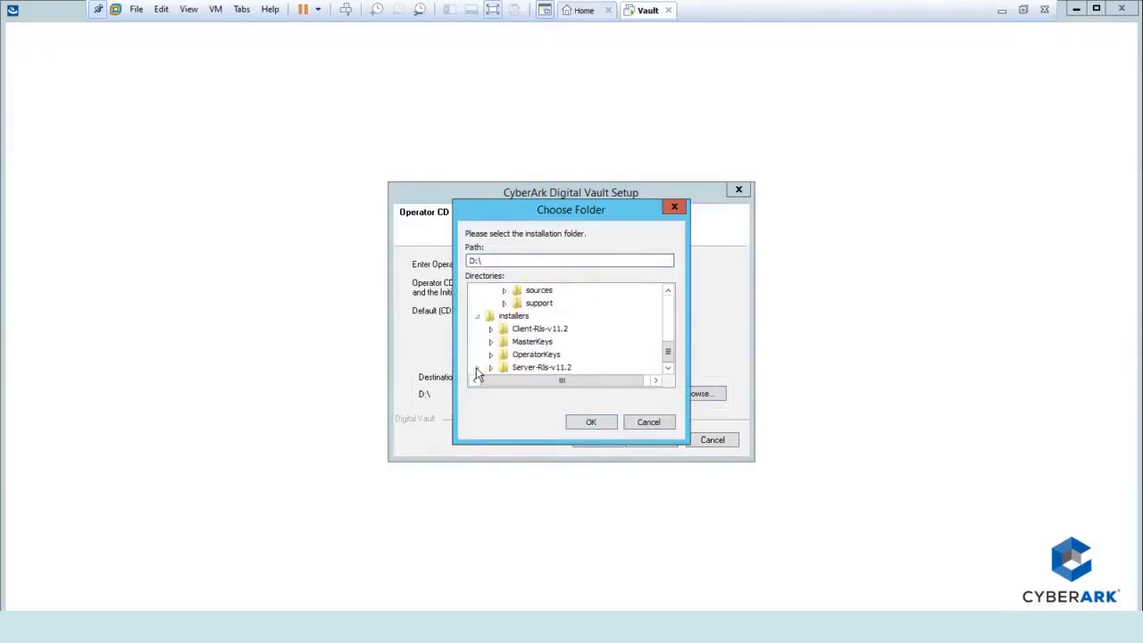
pyautogui.click(491, 356)
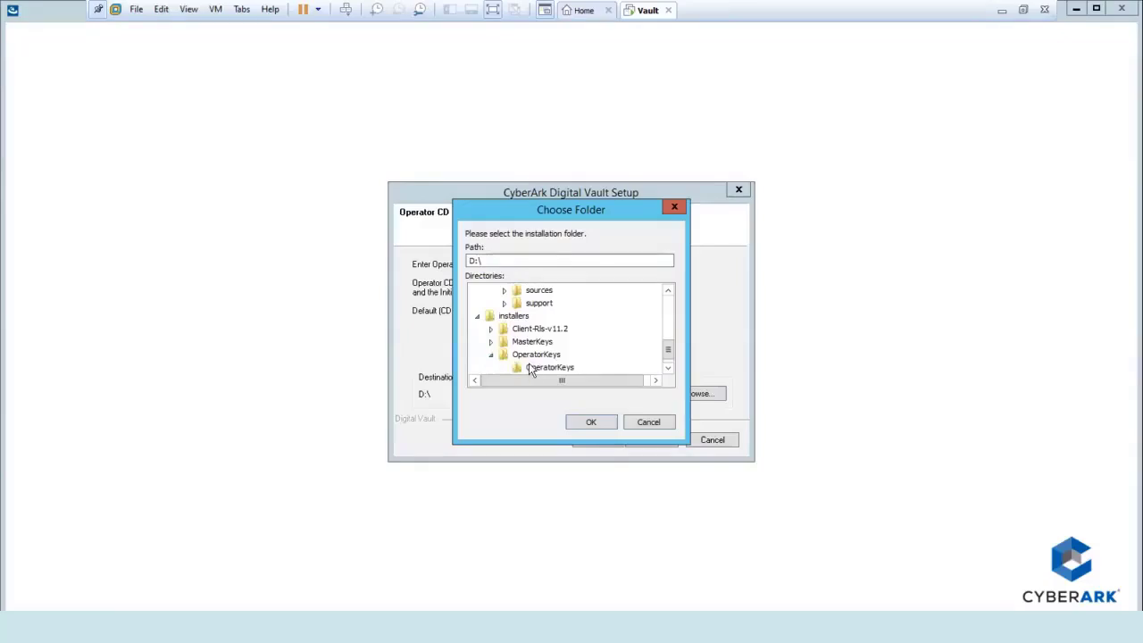
pyautogui.click(528, 370)
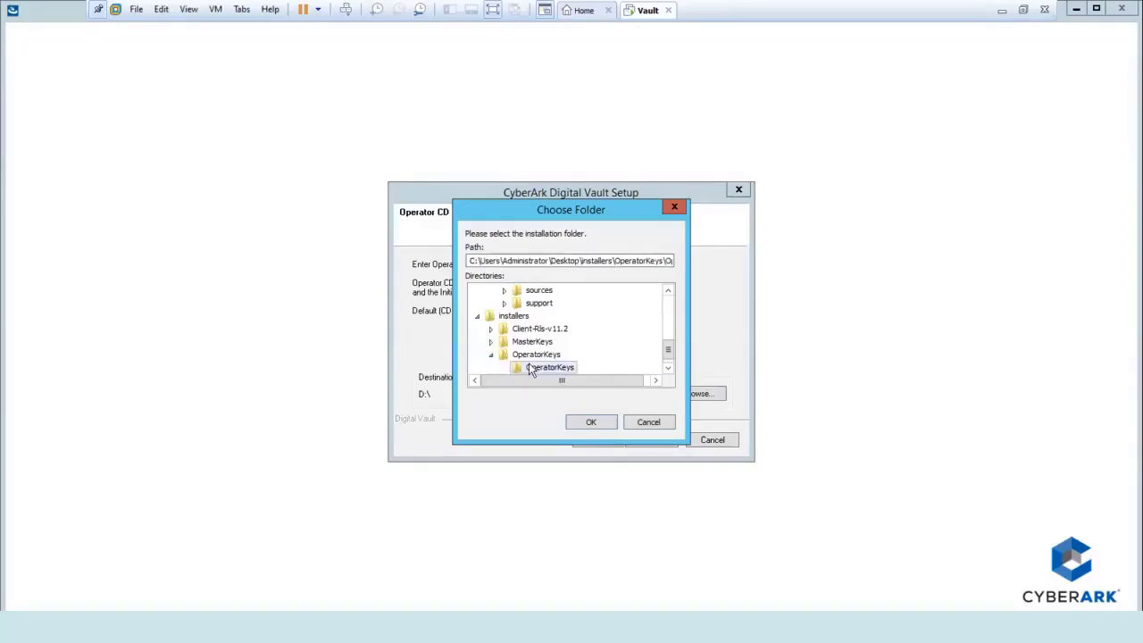
pyautogui.click(583, 417)
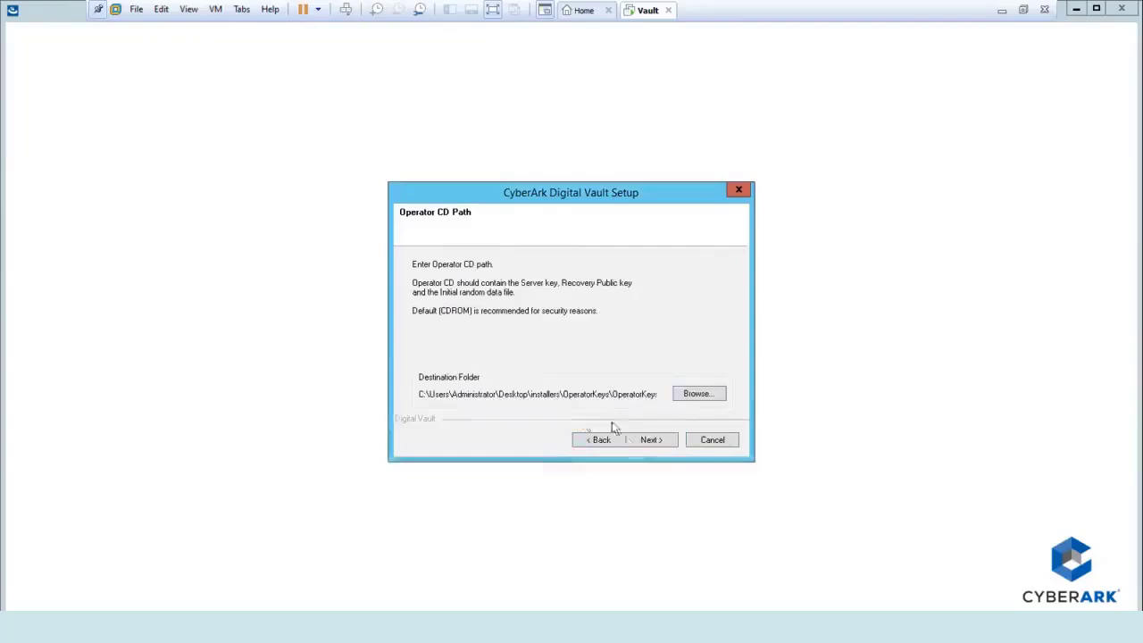
# Skip Remote Control Agent configuration and continue past the Distributed Vaults page.
pyautogui.click(648, 441)
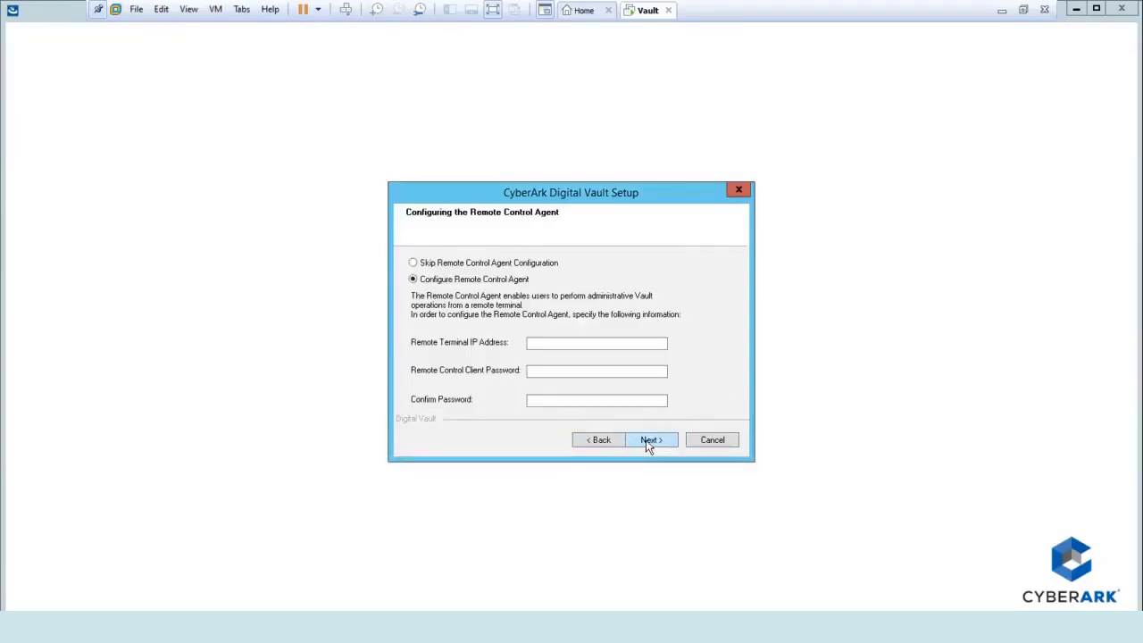
pyautogui.click(496, 266)
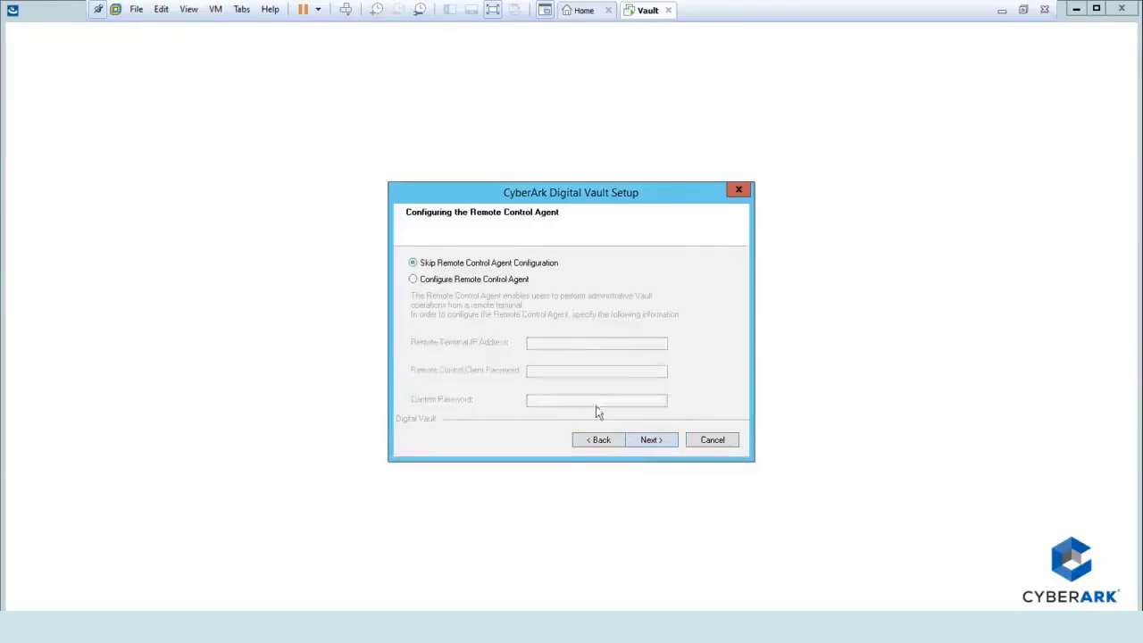
pyautogui.click(643, 438)
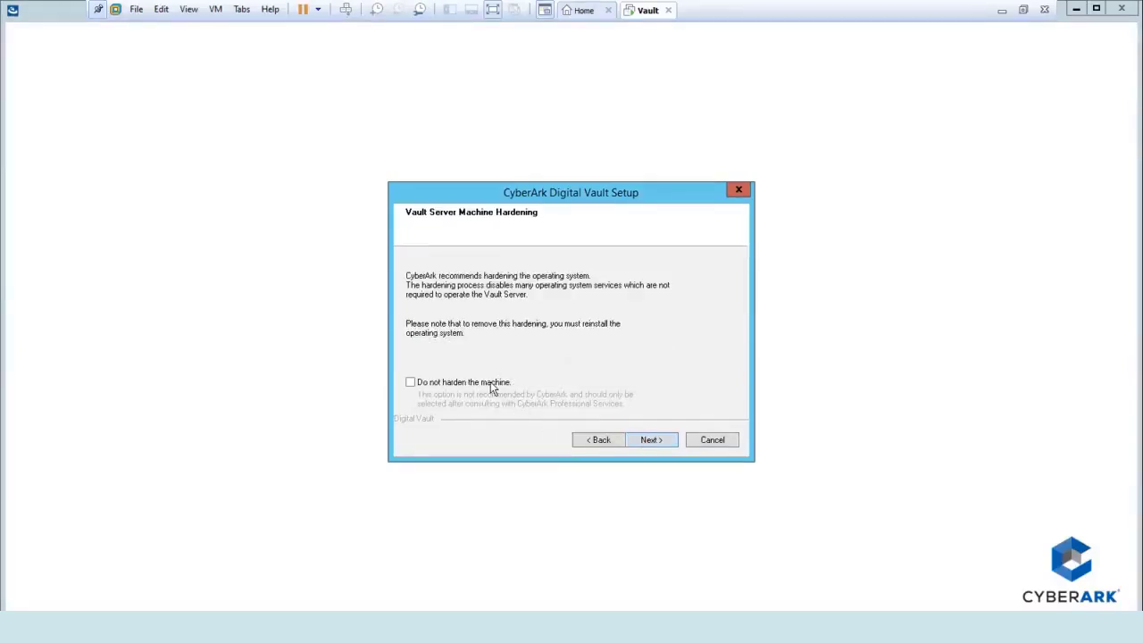
# Leave machine hardening enabled and continue so the Digital Vault hardening starts.
pyautogui.click(650, 441)
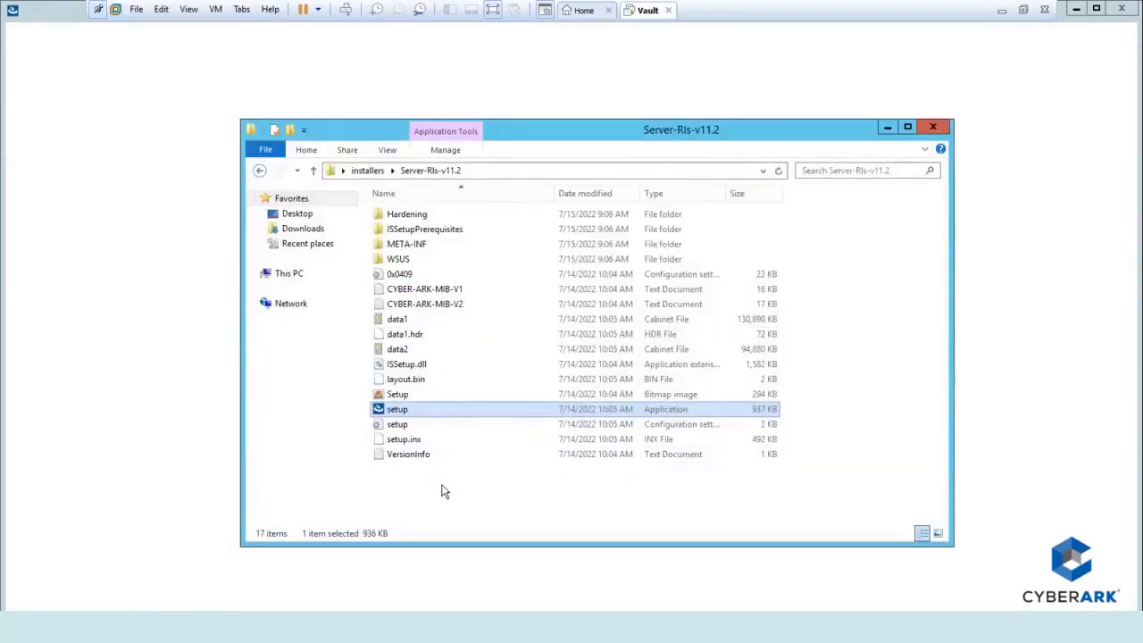
# Open the Credentials file from the installers folder in Notepad.
pyautogui.press('BackSpace')
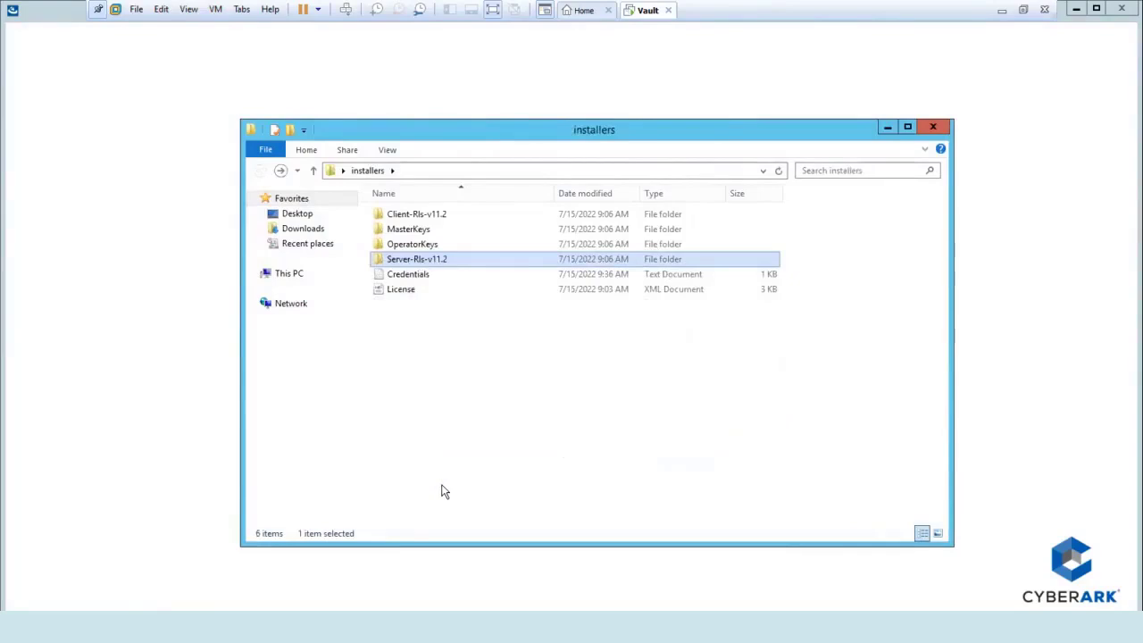
pyautogui.press('Down')
pyautogui.press('Return')
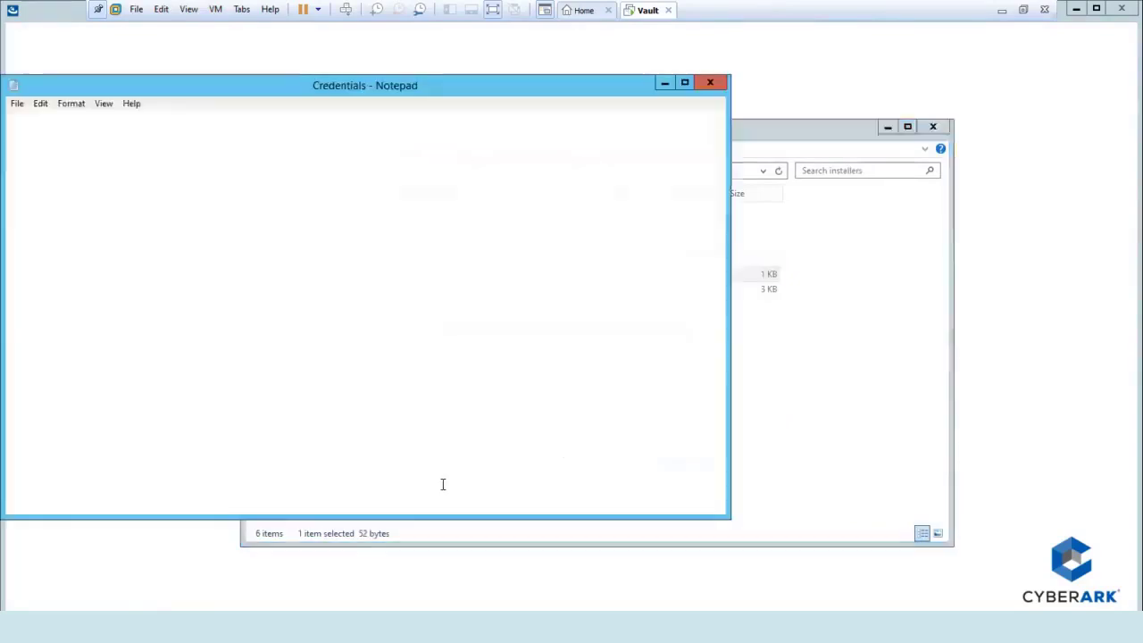
pyautogui.moveTo(234, 85); pyautogui.dragTo(508, 87)
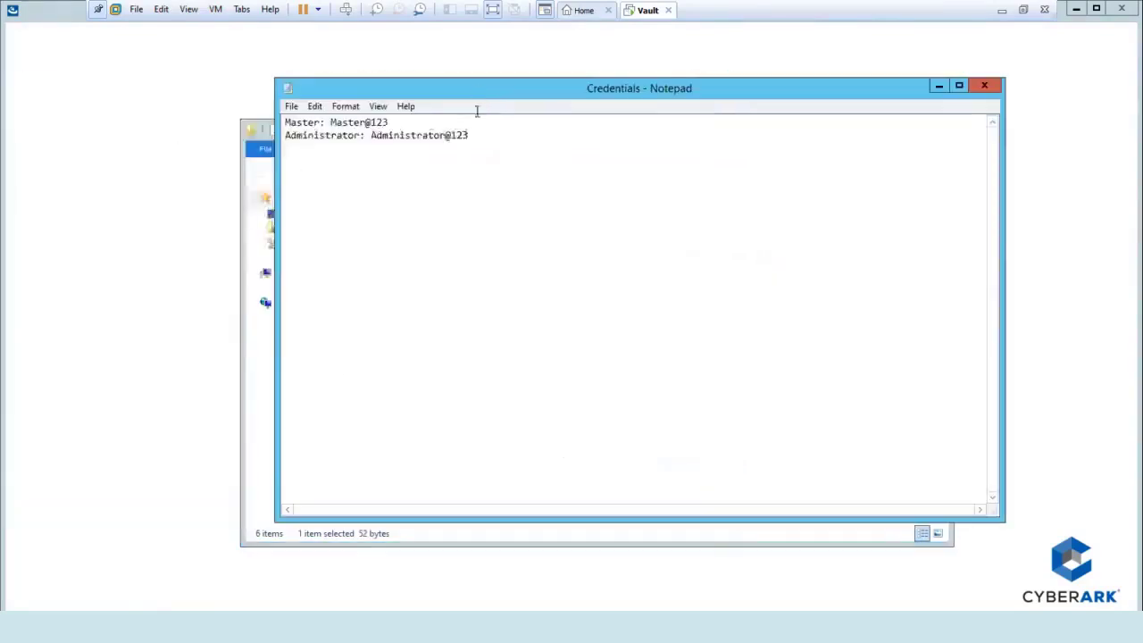
# Remove the @ from both the Master and Administrator passwords.
pyautogui.click(402, 125)
pyautogui.press('BackSpace')
pyautogui.press('BackSpace')
pyautogui.press('BackSpace')
pyautogui.press('BackSpace')
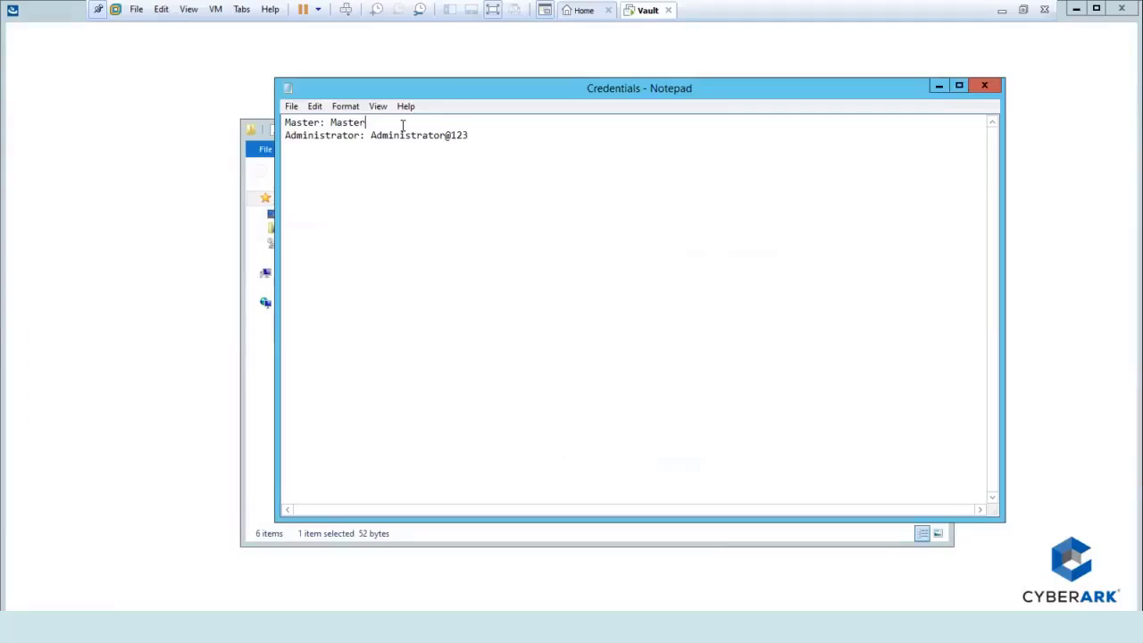
pyautogui.write('123')
pyautogui.click(449, 135)
pyautogui.press('BackSpace')
pyautogui.write('123')
pyautogui.press('Delete')
pyautogui.press('Delete')
pyautogui.press('Delete')
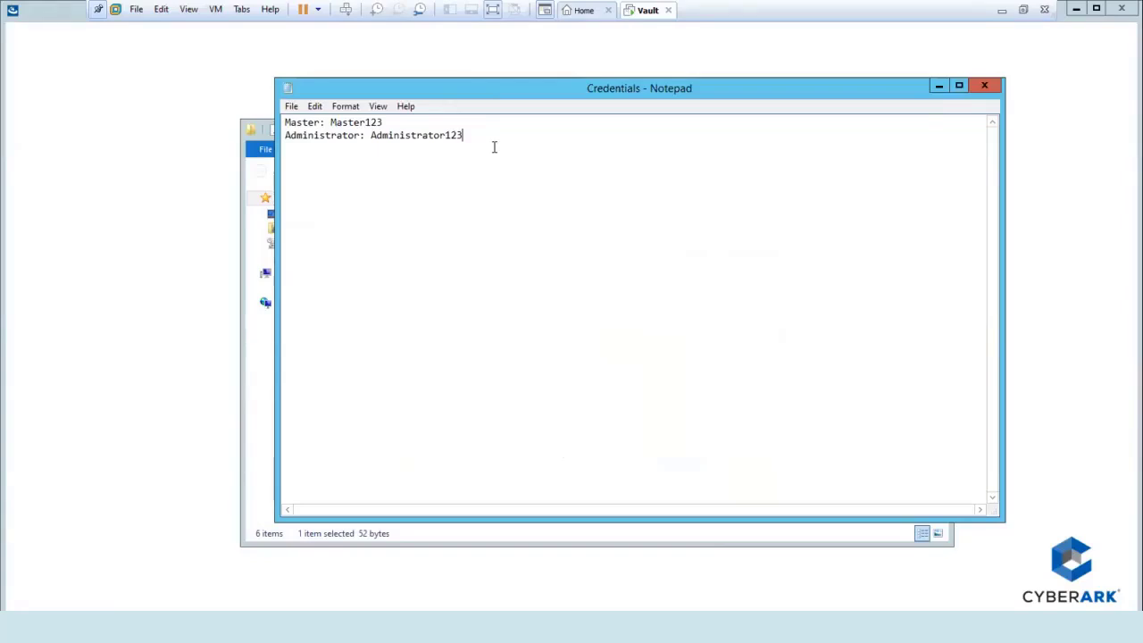
# Save the Credentials file and minimize Notepad and Explorer to reveal the Vault setup.
pyautogui.click(292, 106)
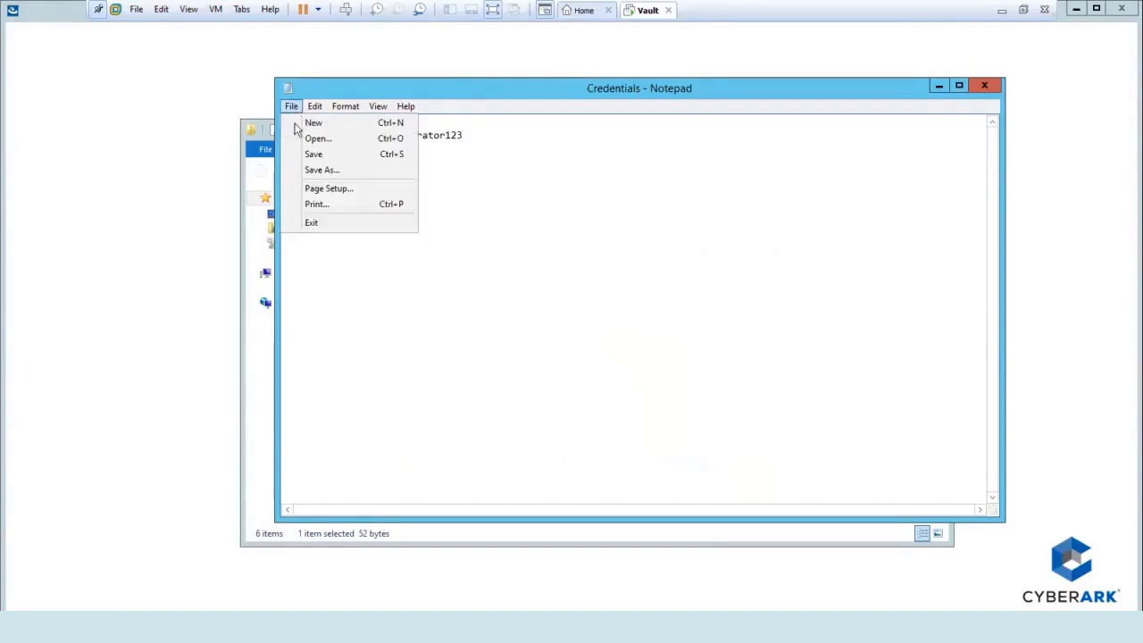
pyautogui.click(312, 155)
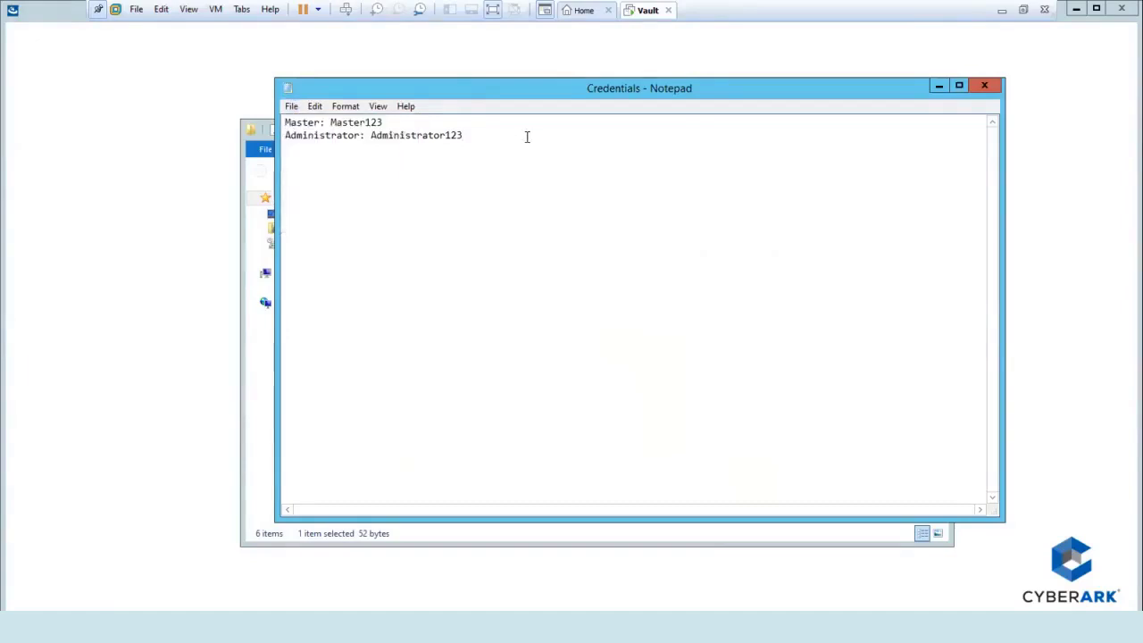
pyautogui.hotkey('ctrl', 's')
pyautogui.click(936, 86)
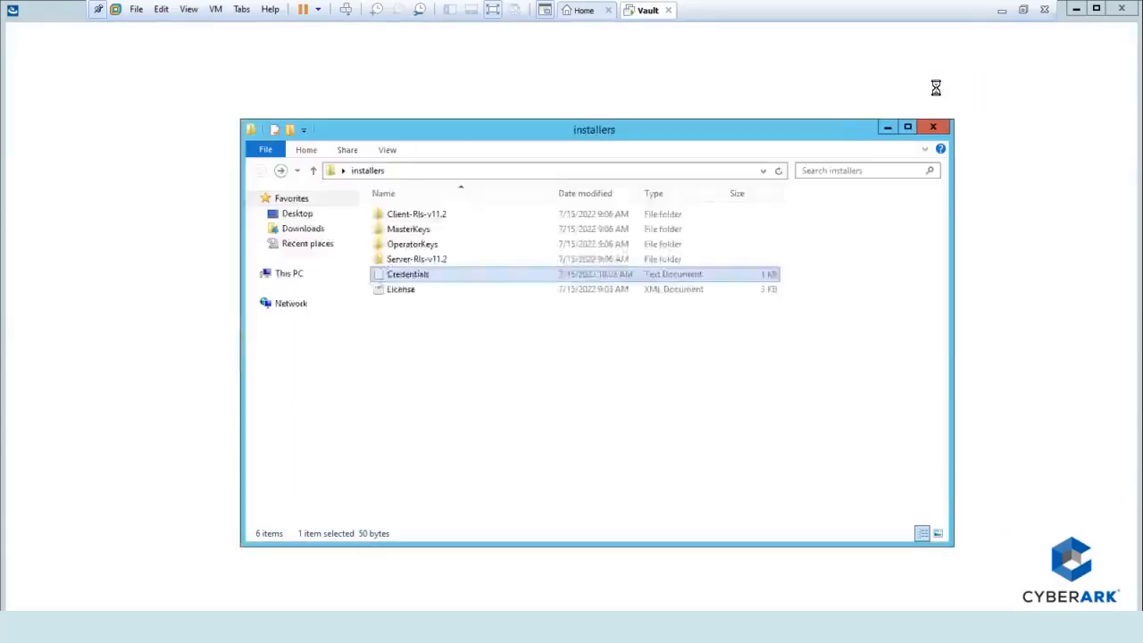
pyautogui.click(888, 127)
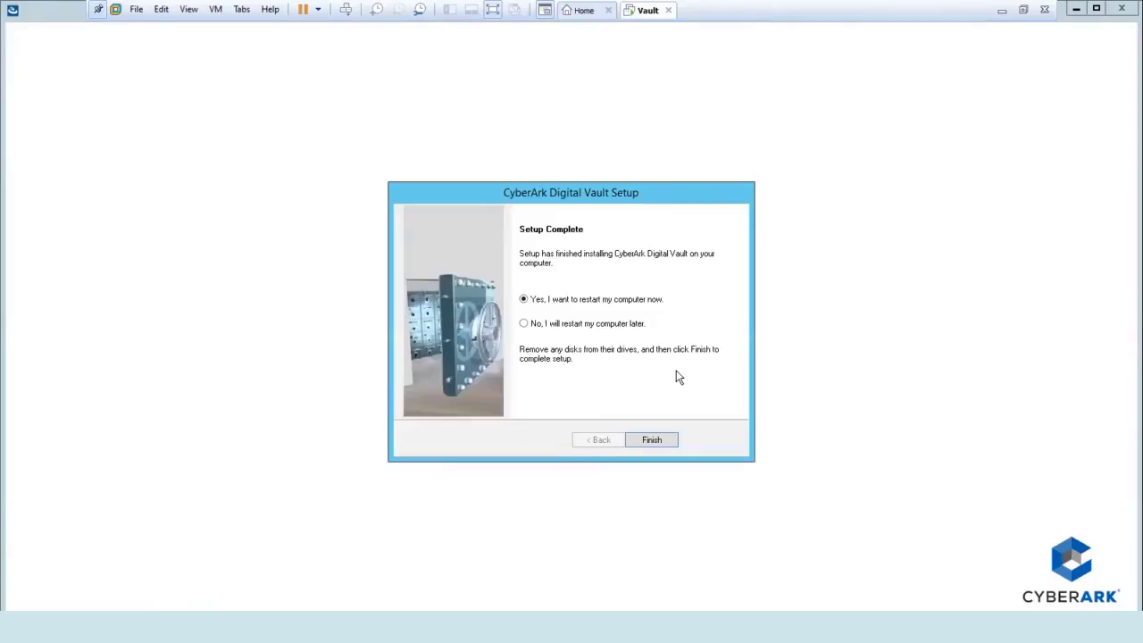
# Finish setup to reboot, then launch PrivateArk Server as administrator and start the Vault server.
pyautogui.click(653, 439)
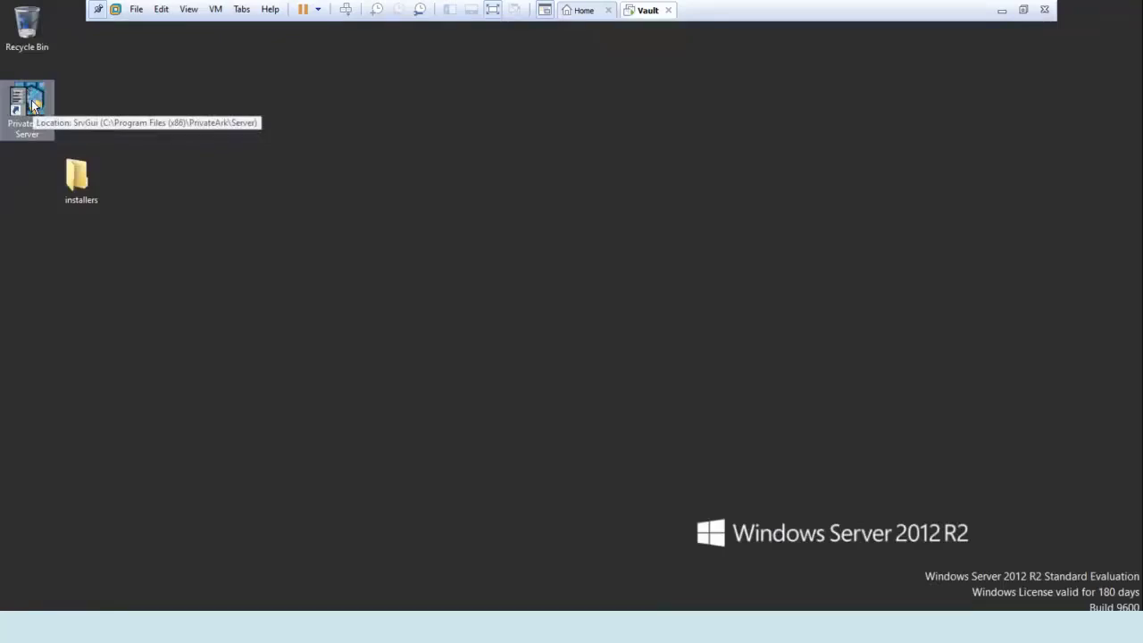
pyautogui.doubleClick(33, 104)
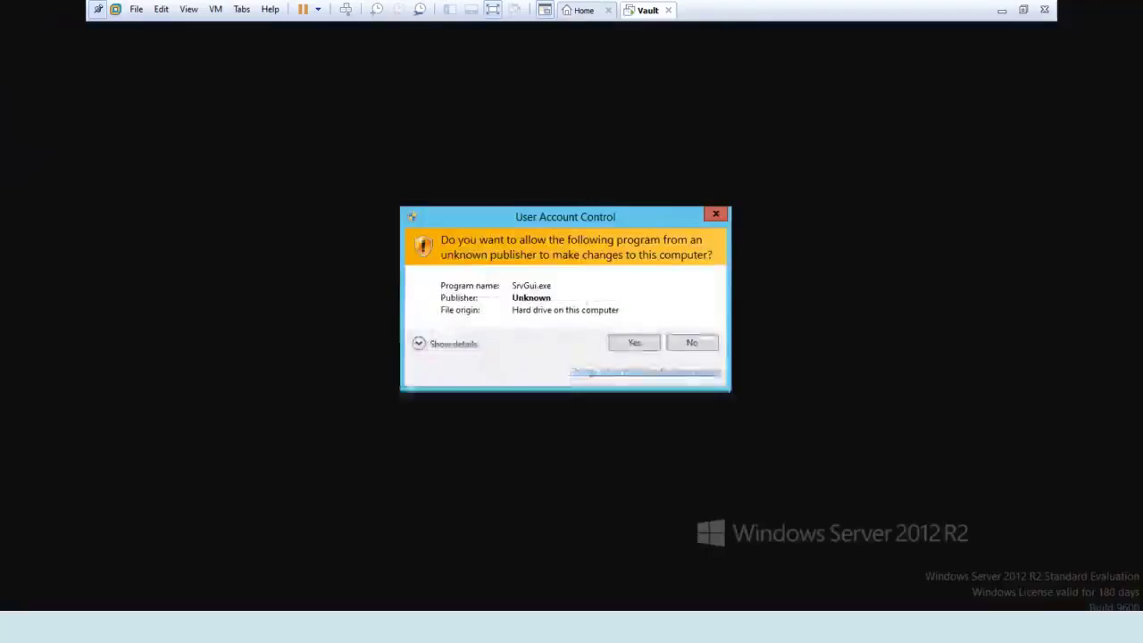
pyautogui.click(636, 344)
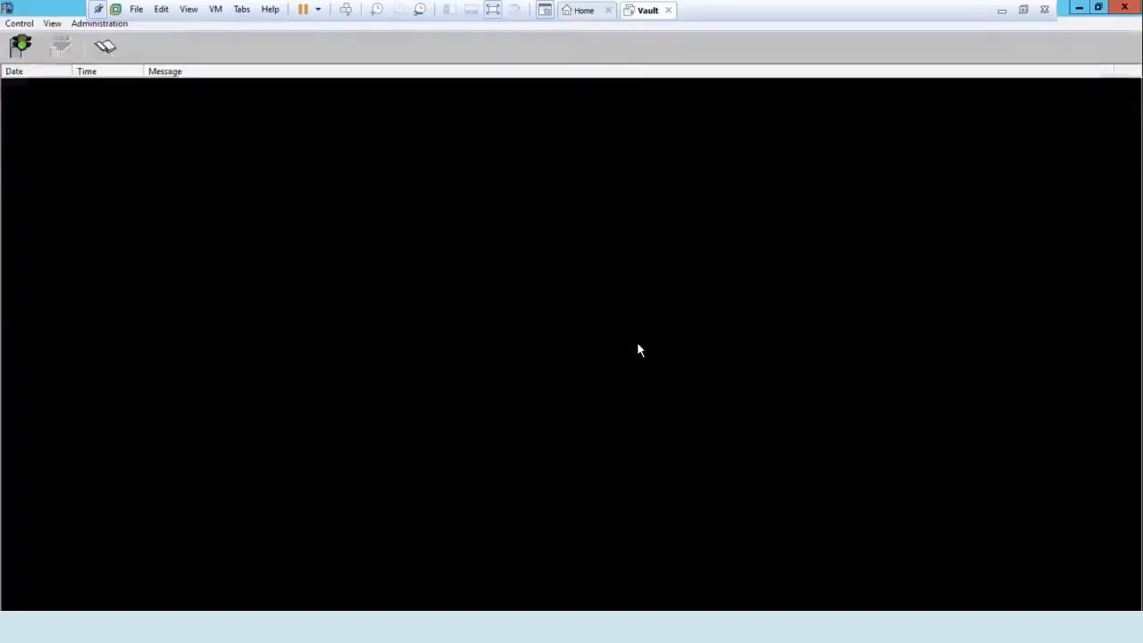
pyautogui.click(21, 45)
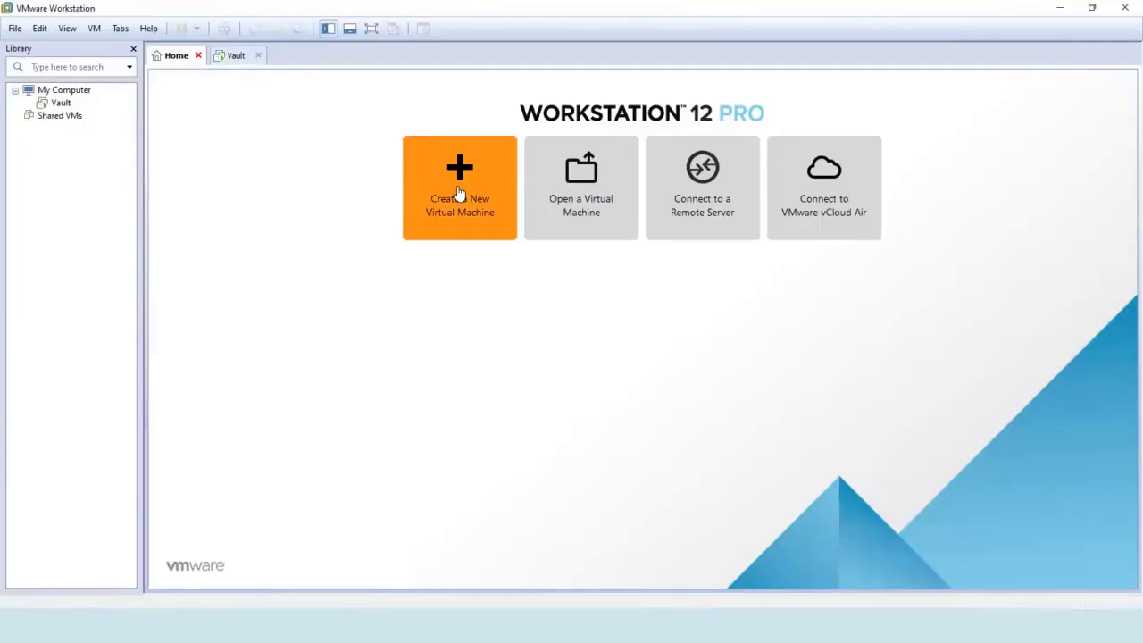
# Start a custom virtual machine with Workstation 12.0 compatibility, installing the OS later.
pyautogui.click(458, 193)
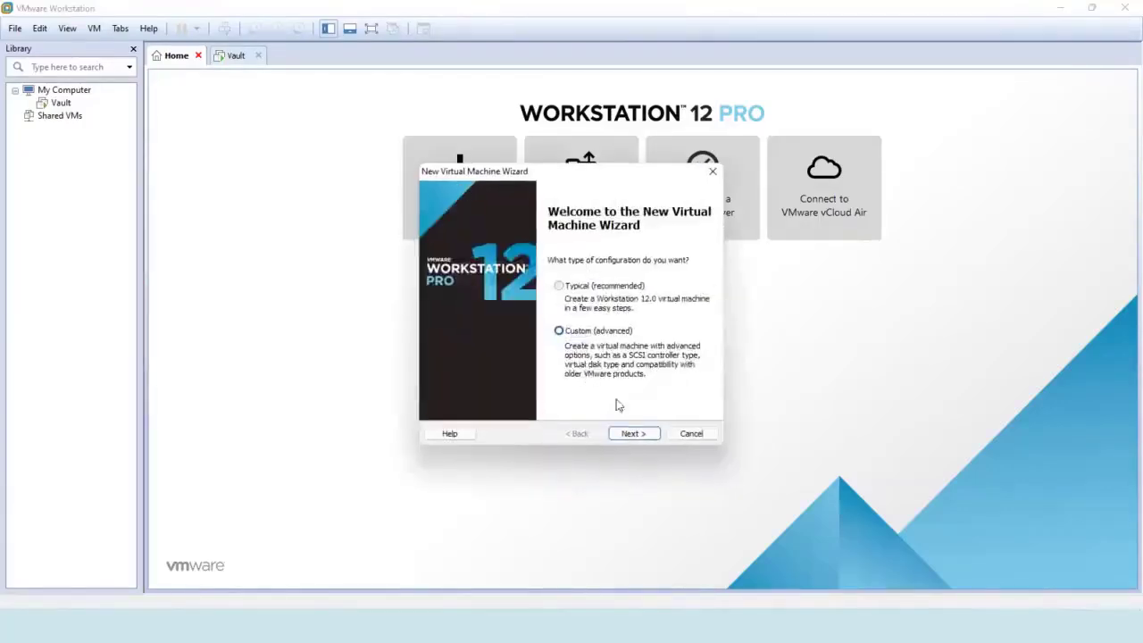
pyautogui.click(587, 335)
pyautogui.click(632, 434)
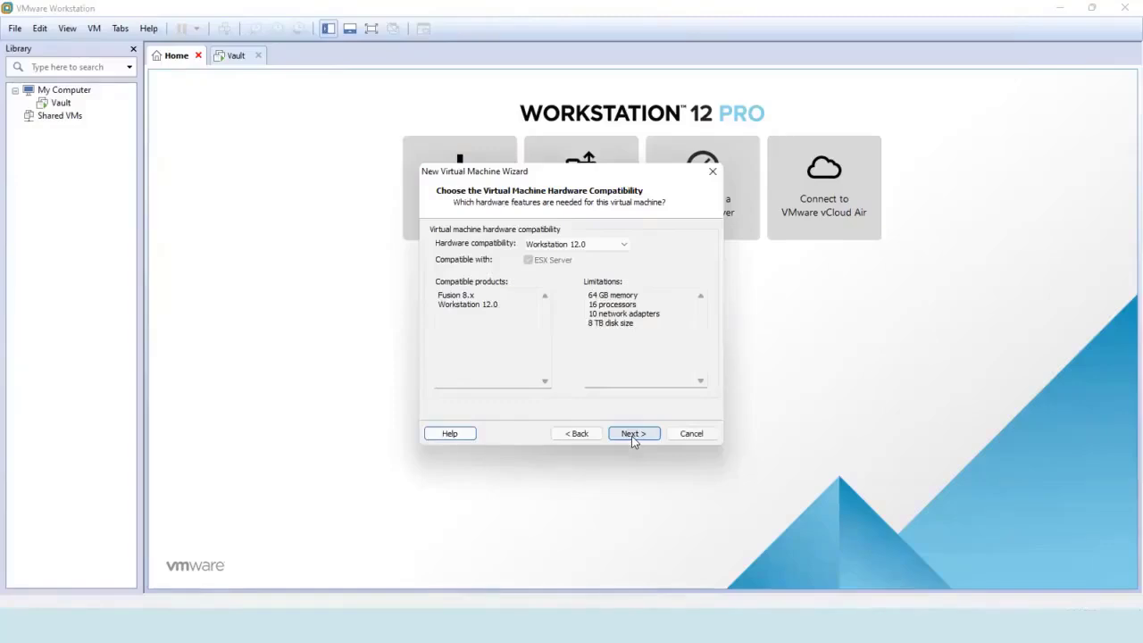
pyautogui.click(631, 434)
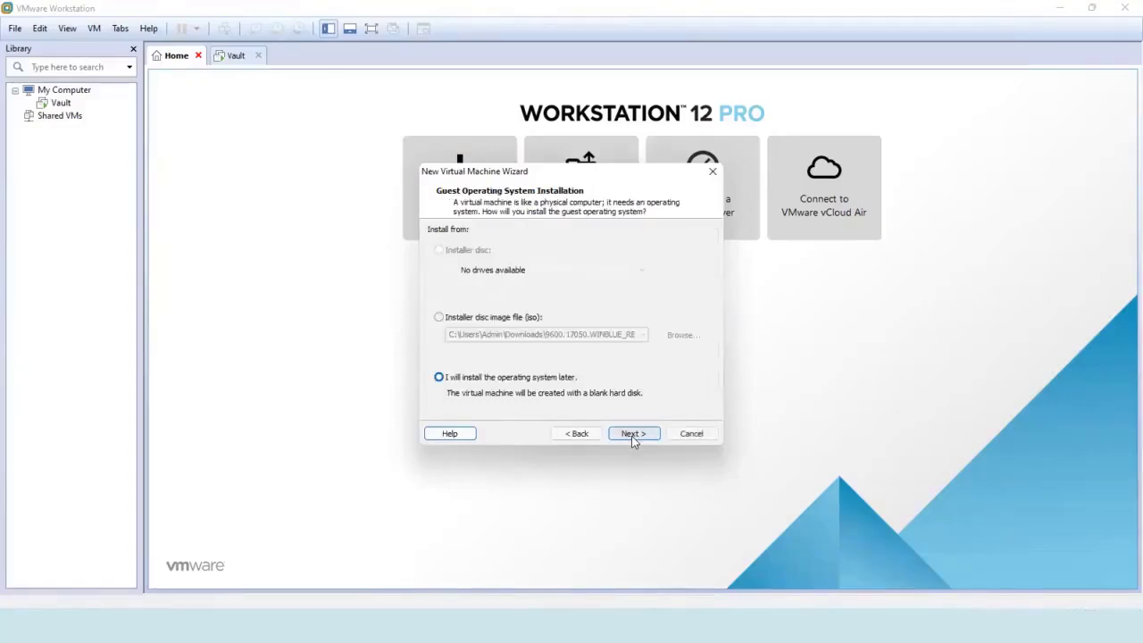
pyautogui.click(522, 382)
pyautogui.click(633, 434)
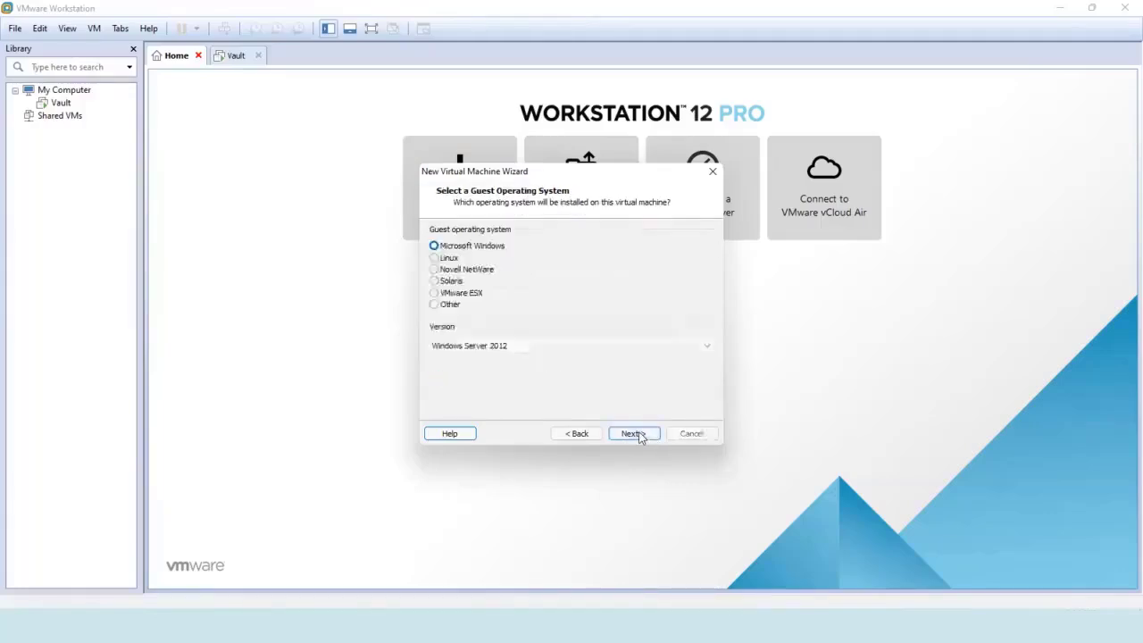
# Choose Microsoft Windows Server 2012 as the guest and name the machine 'New Vault'.
pyautogui.click(479, 252)
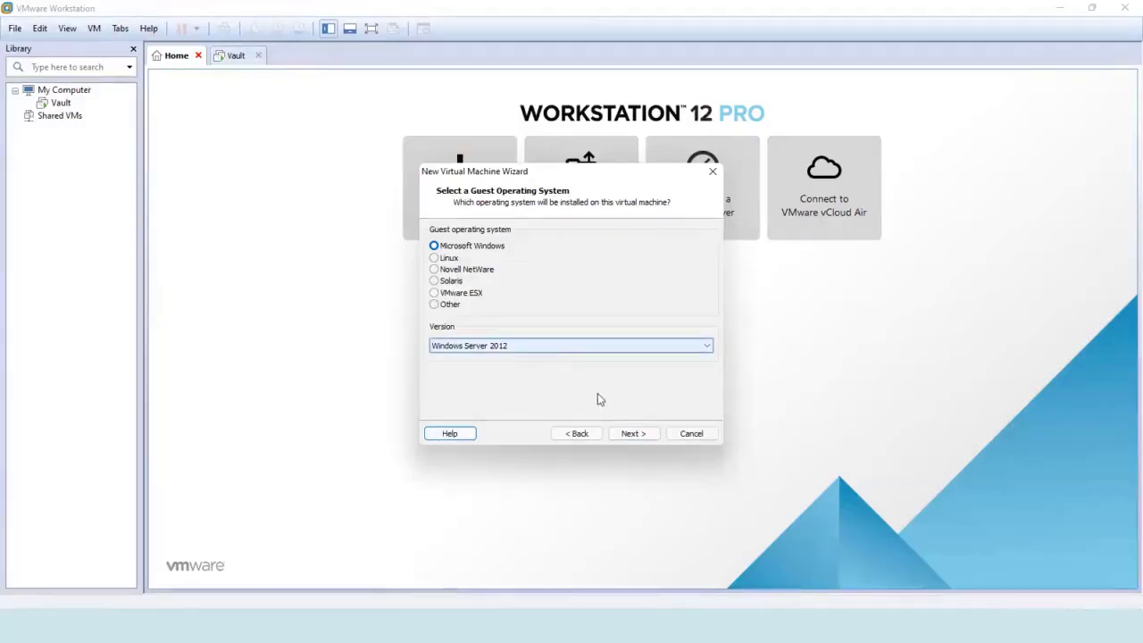
pyautogui.click(632, 433)
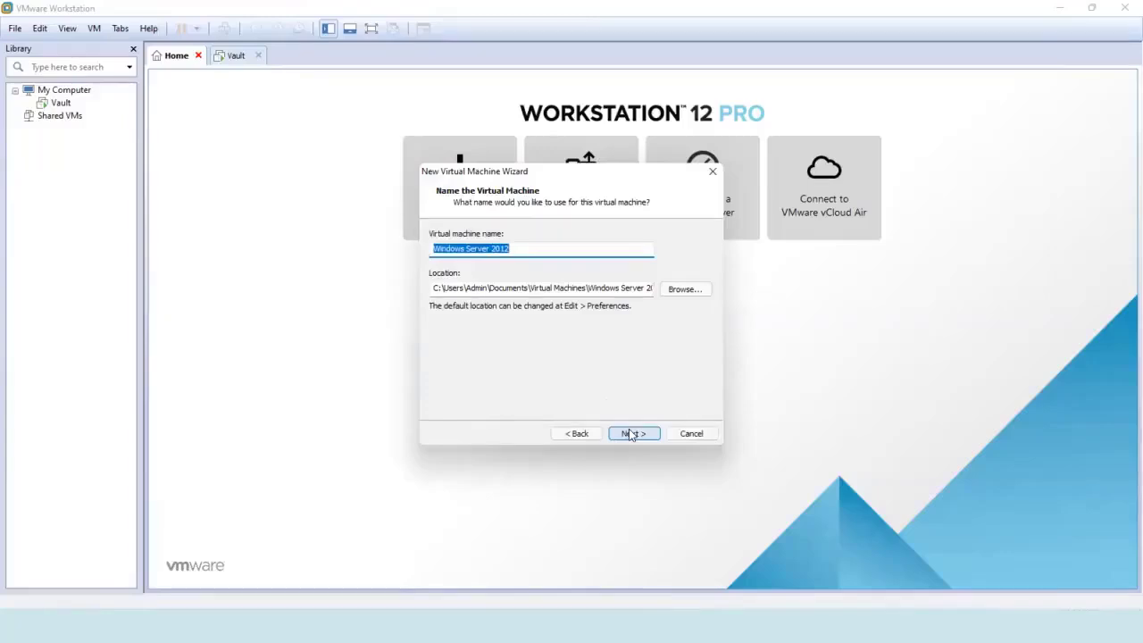
pyautogui.write('New')
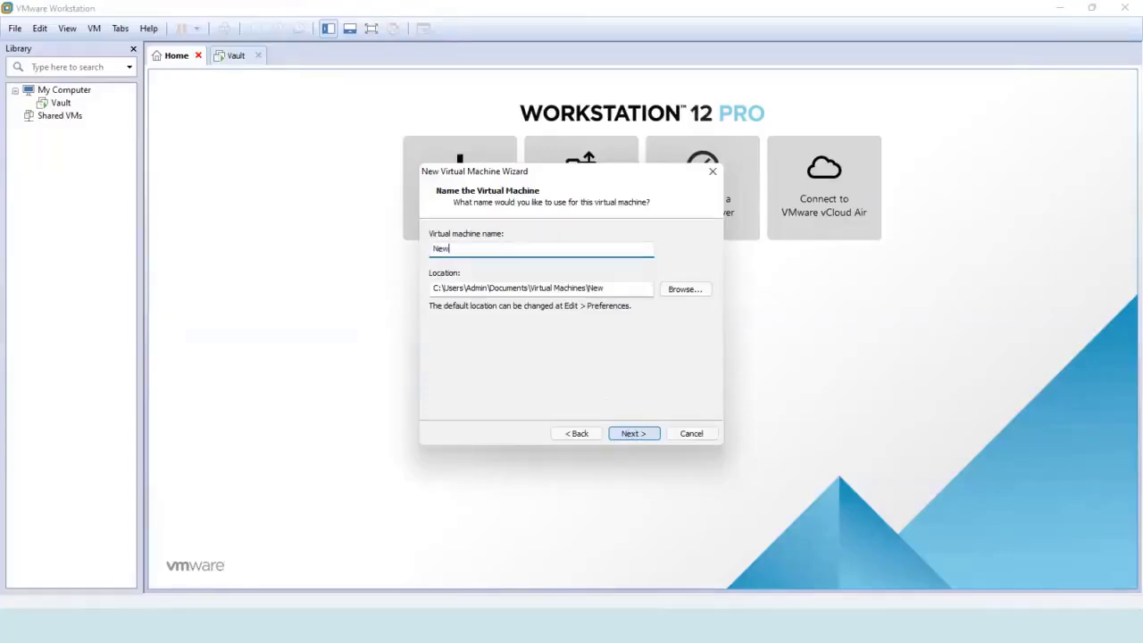
pyautogui.write(' Vault')
pyautogui.click(644, 436)
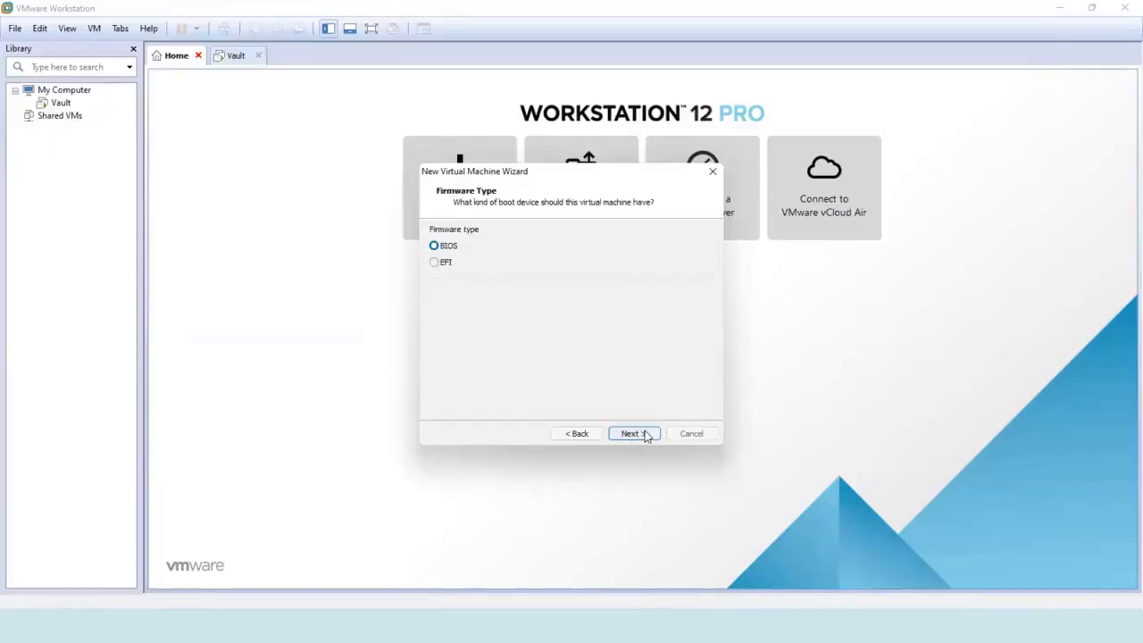
# Keep BIOS firmware, give the machine 2 processors and 2048 MB memory, with NAT networking.
pyautogui.click(644, 435)
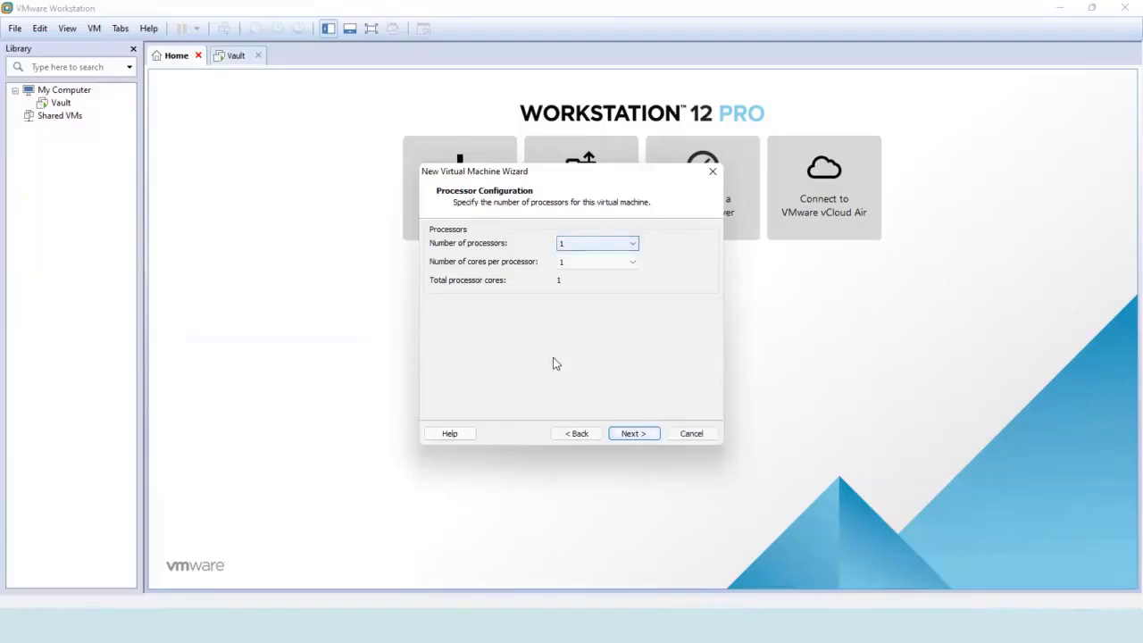
pyautogui.click(634, 245)
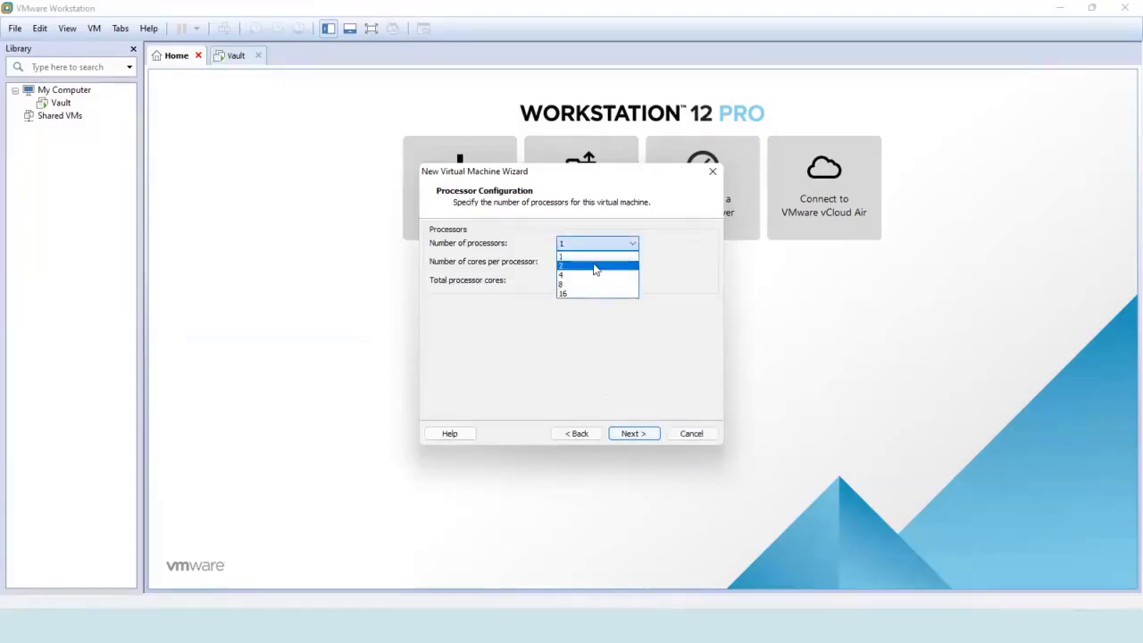
pyautogui.click(595, 266)
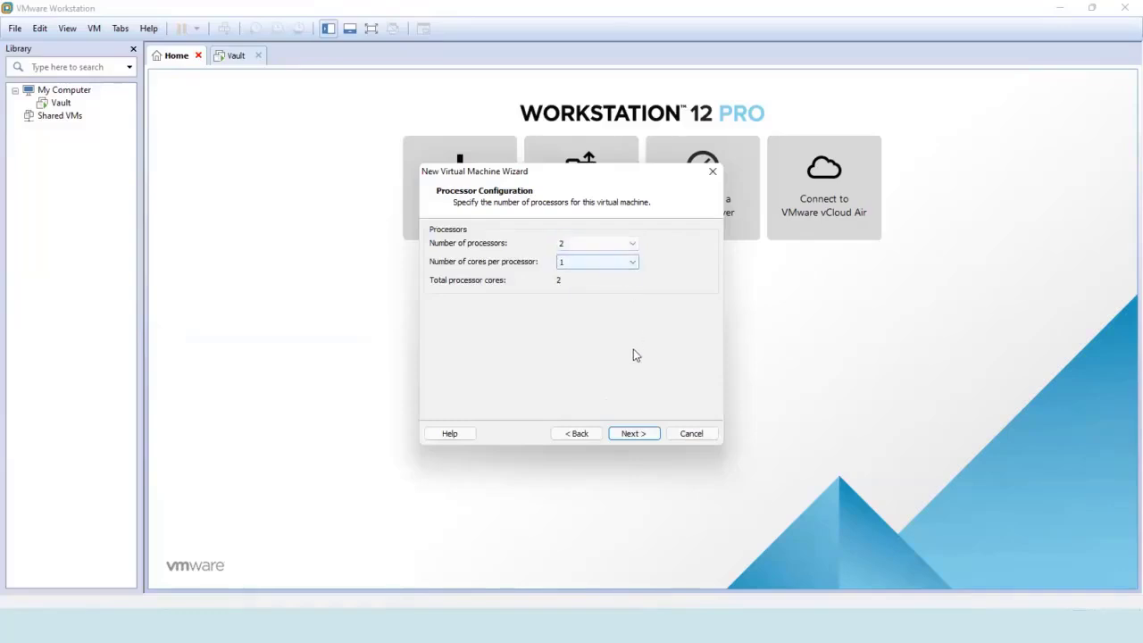
pyautogui.click(631, 435)
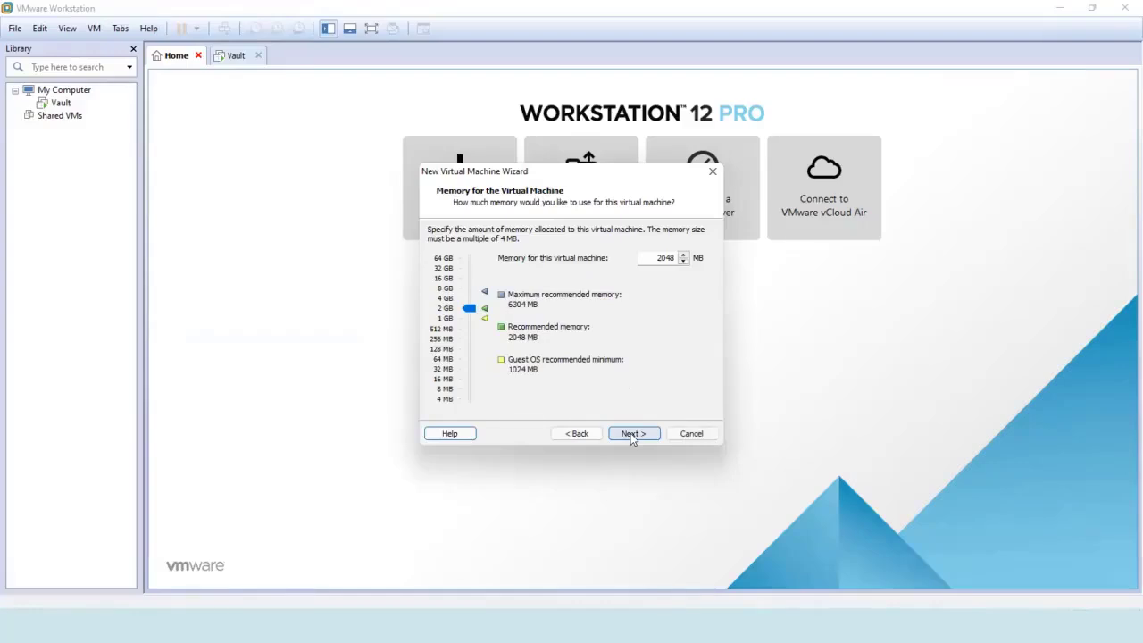
pyautogui.click(630, 435)
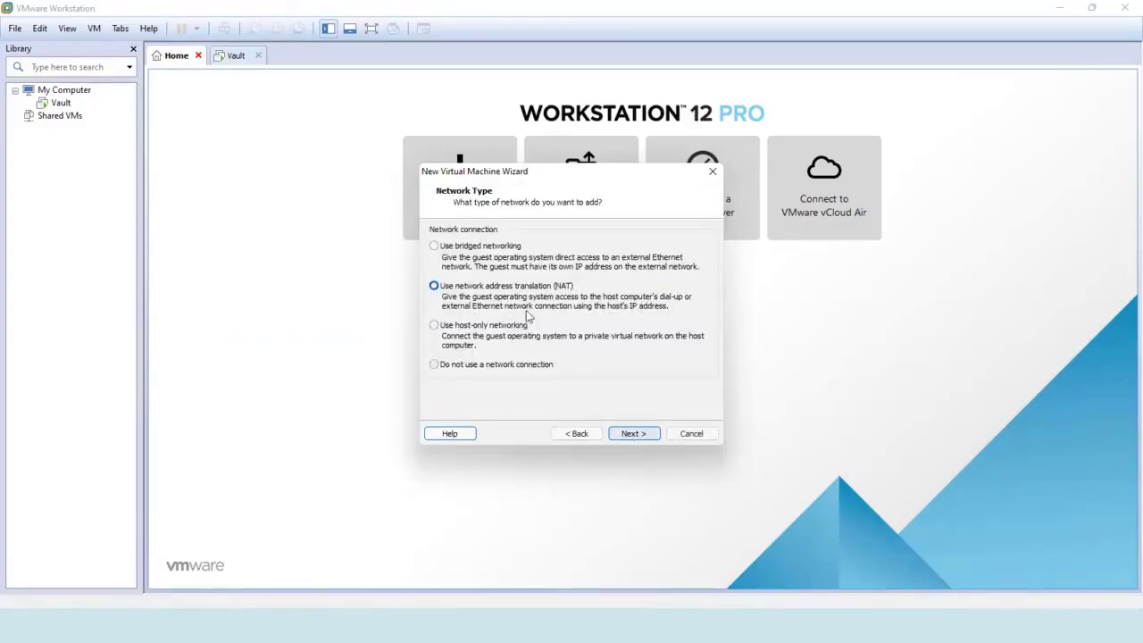
pyautogui.click(631, 437)
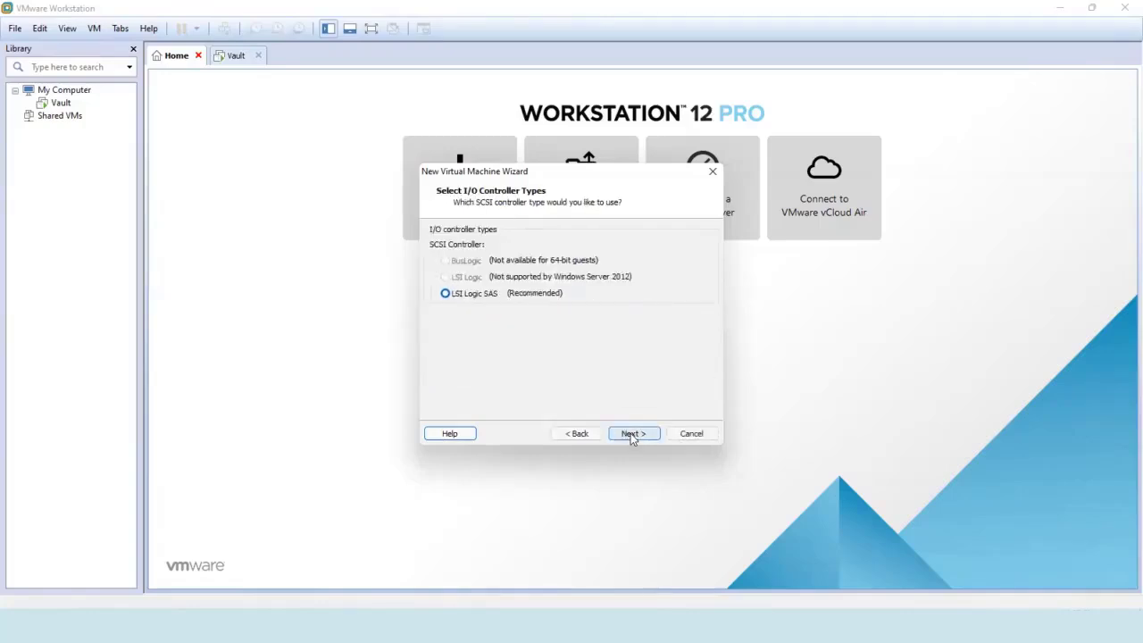
# Add a new 60 GB SCSI disk (New Vault.vmdk) on LSI Logic SAS and finish creation.
pyautogui.click(631, 436)
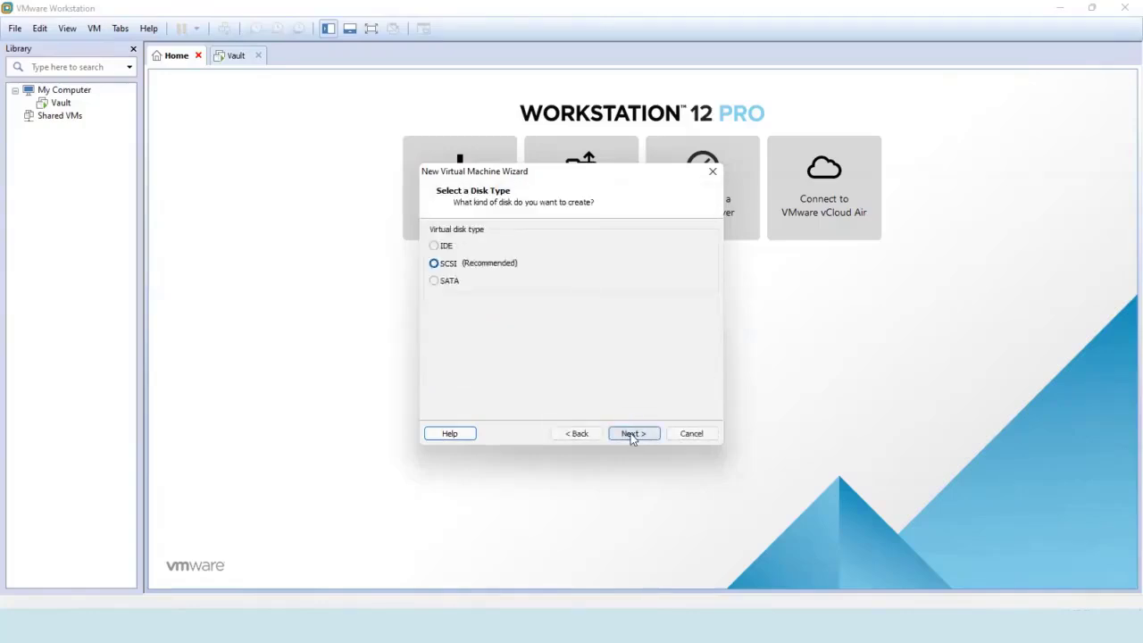
pyautogui.click(631, 434)
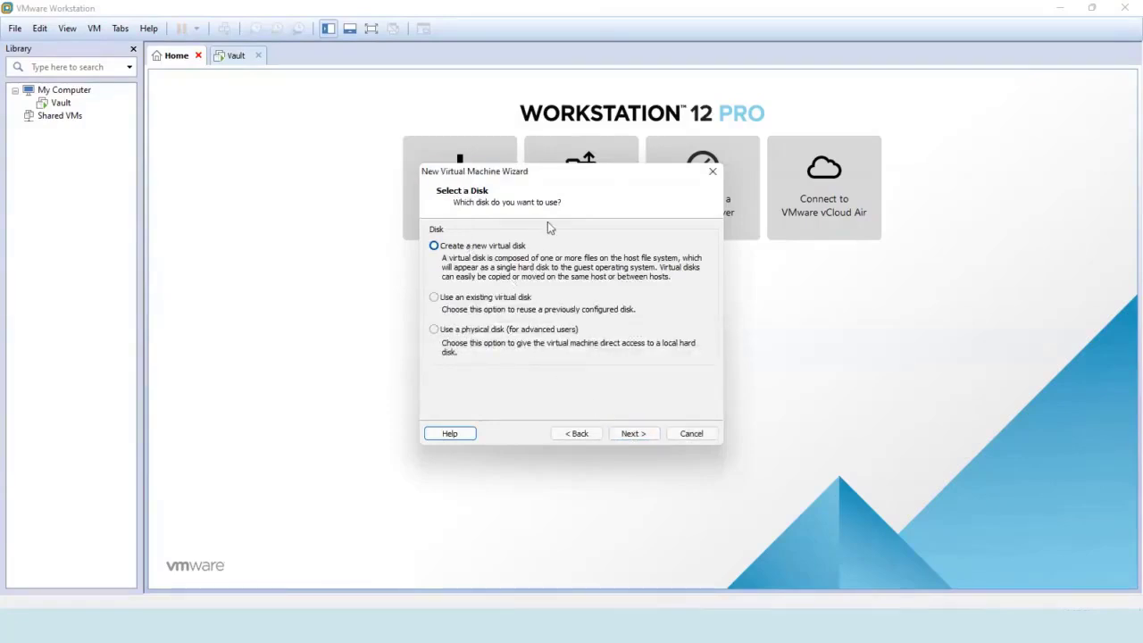
pyautogui.click(633, 434)
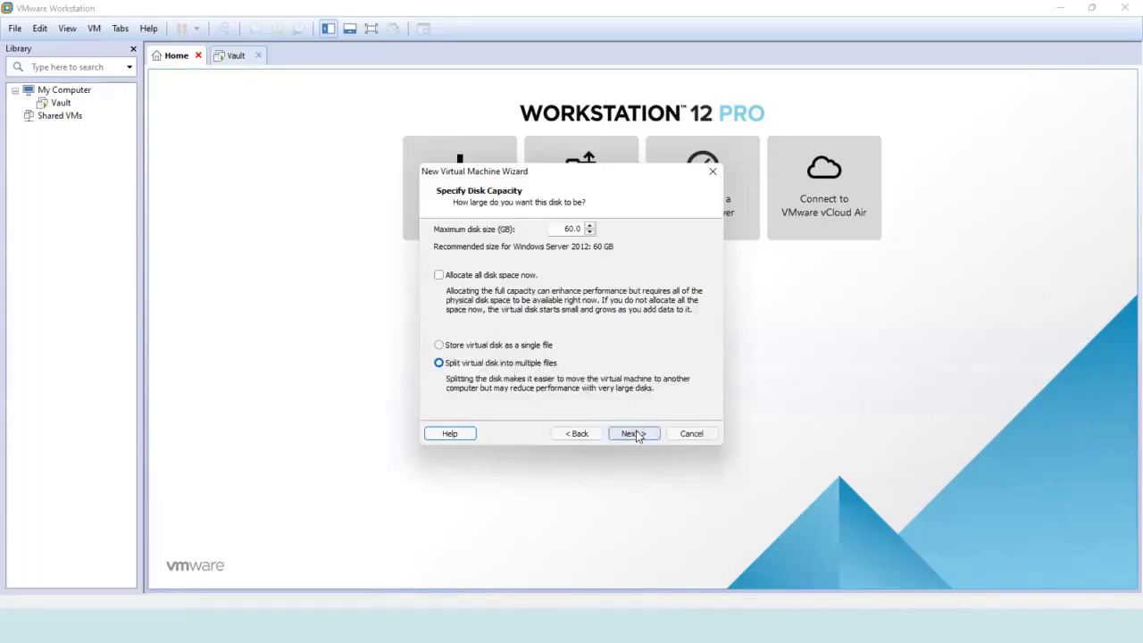
pyautogui.click(633, 434)
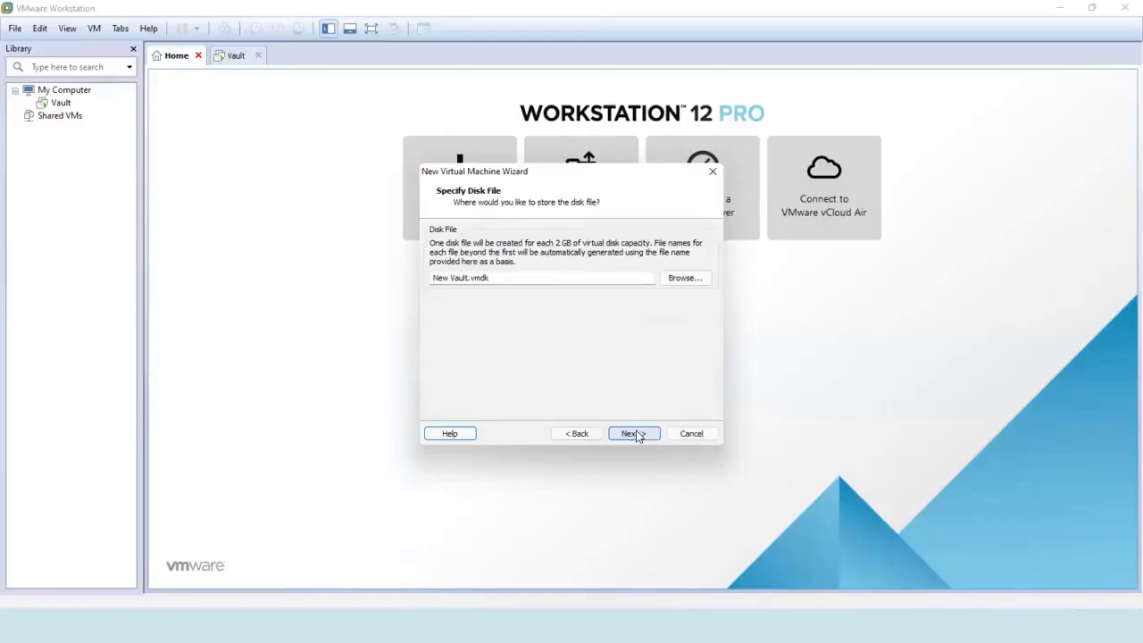
pyautogui.click(633, 434)
pyautogui.click(634, 432)
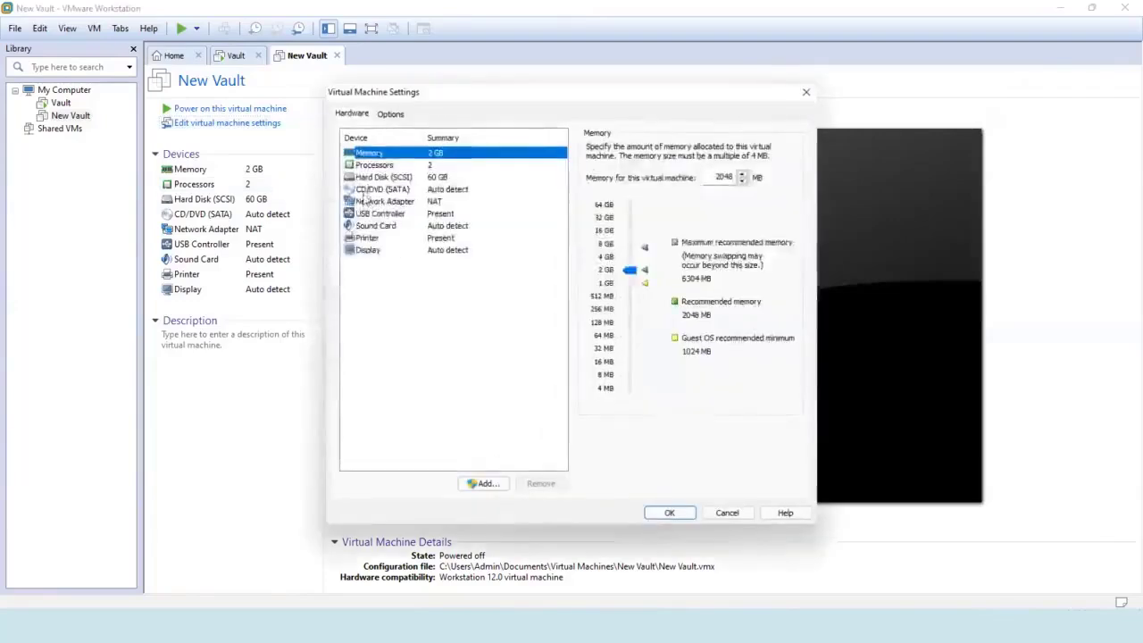
# Point New Vault's CD/DVD drive at the 9600.17050.WINBLUE_REFRESH server evaluation ISO in Downloads.
pyautogui.click(370, 189)
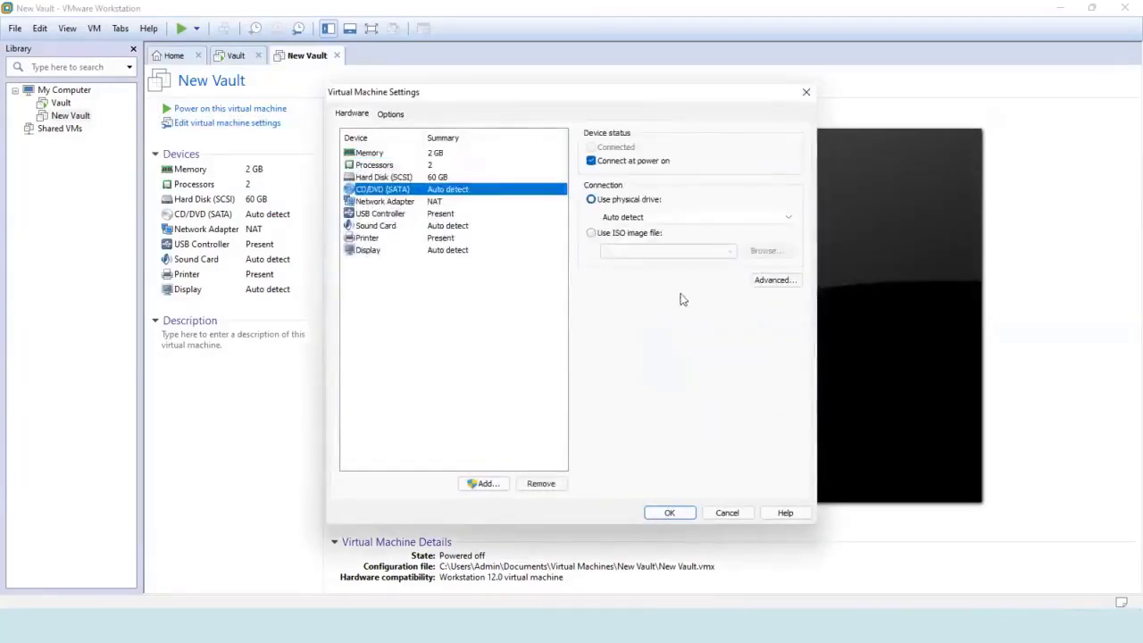
pyautogui.click(591, 234)
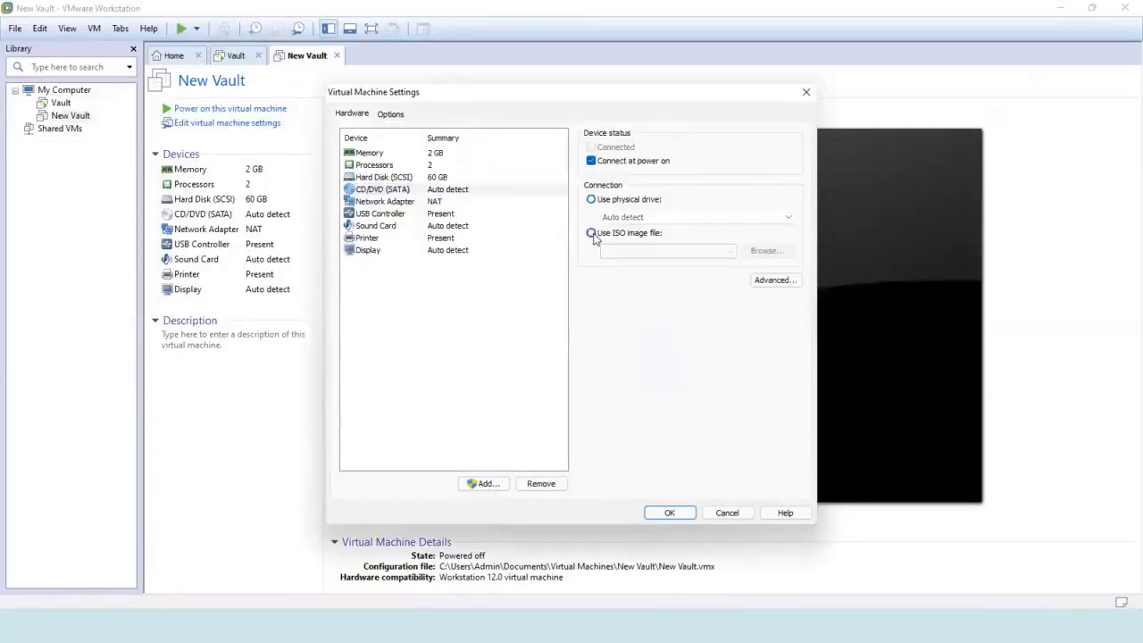
pyautogui.click(766, 251)
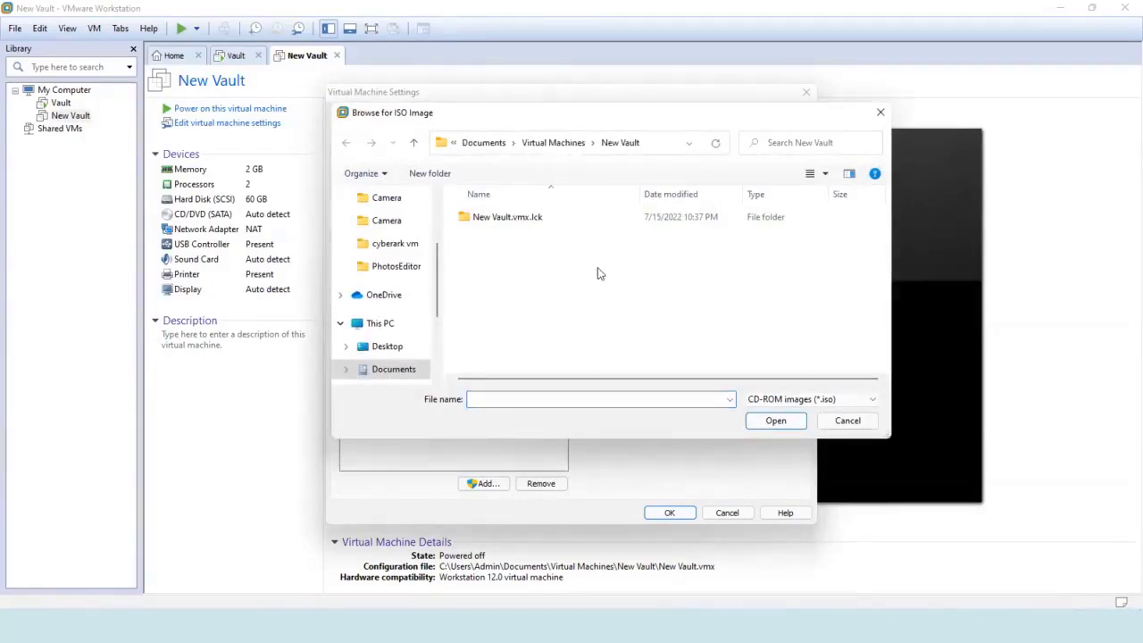
pyautogui.hotkey('alt', 'Up')
pyautogui.hotkey('alt', 'Up')
pyautogui.hotkey('alt', 'Up')
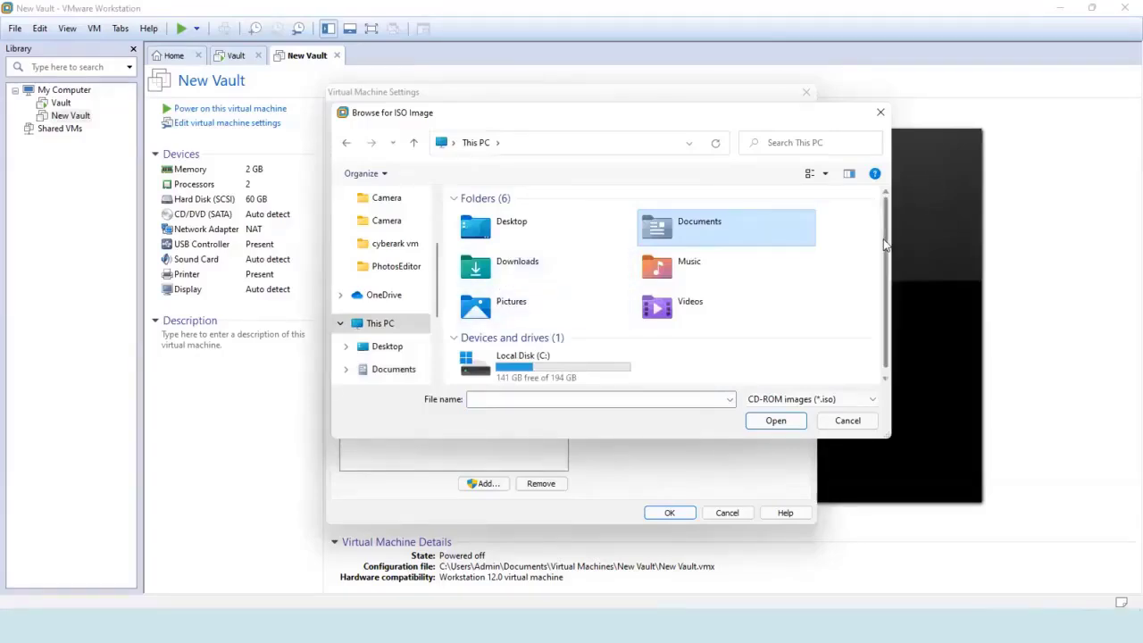
pyautogui.moveTo(886, 243); pyautogui.dragTo(885, 280)
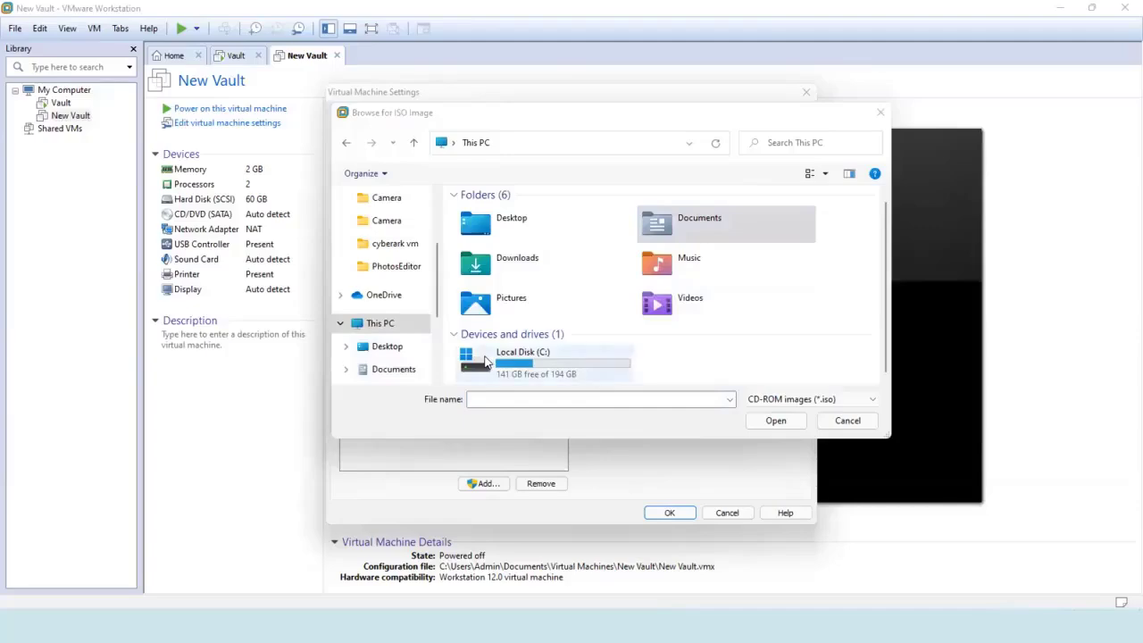
pyautogui.doubleClick(488, 360)
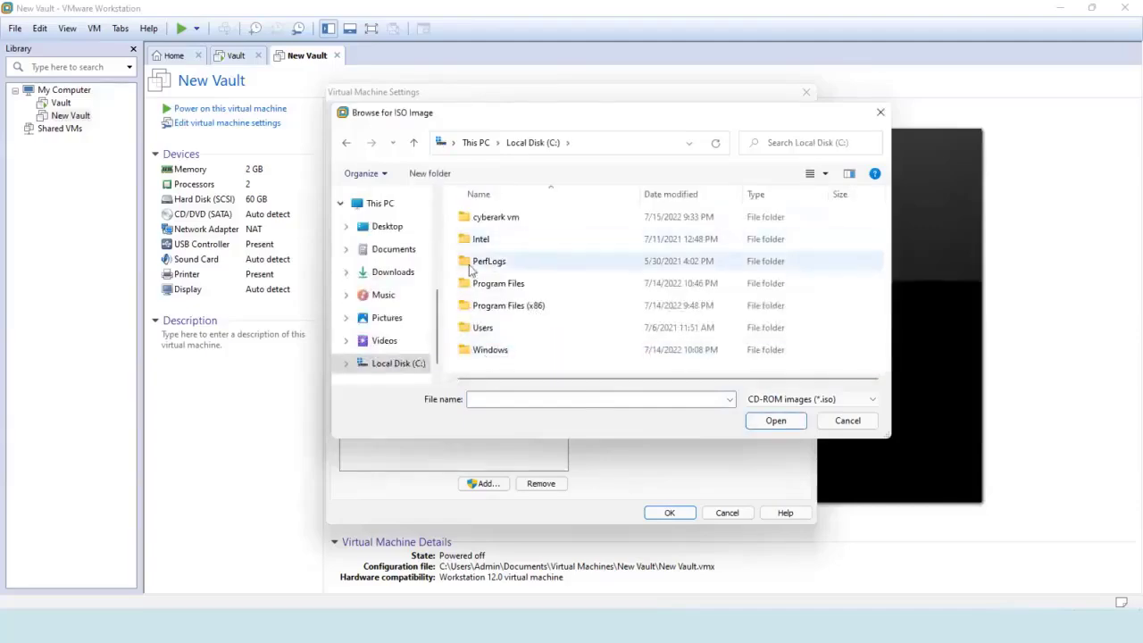
pyautogui.scroll(3, 438, 243)
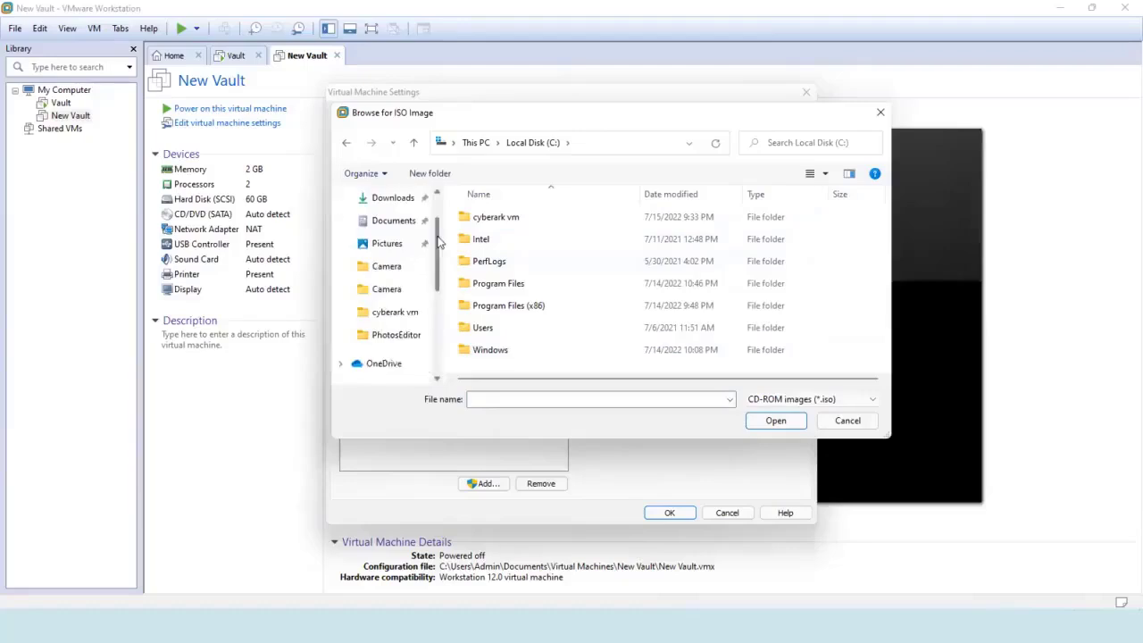
pyautogui.click(394, 204)
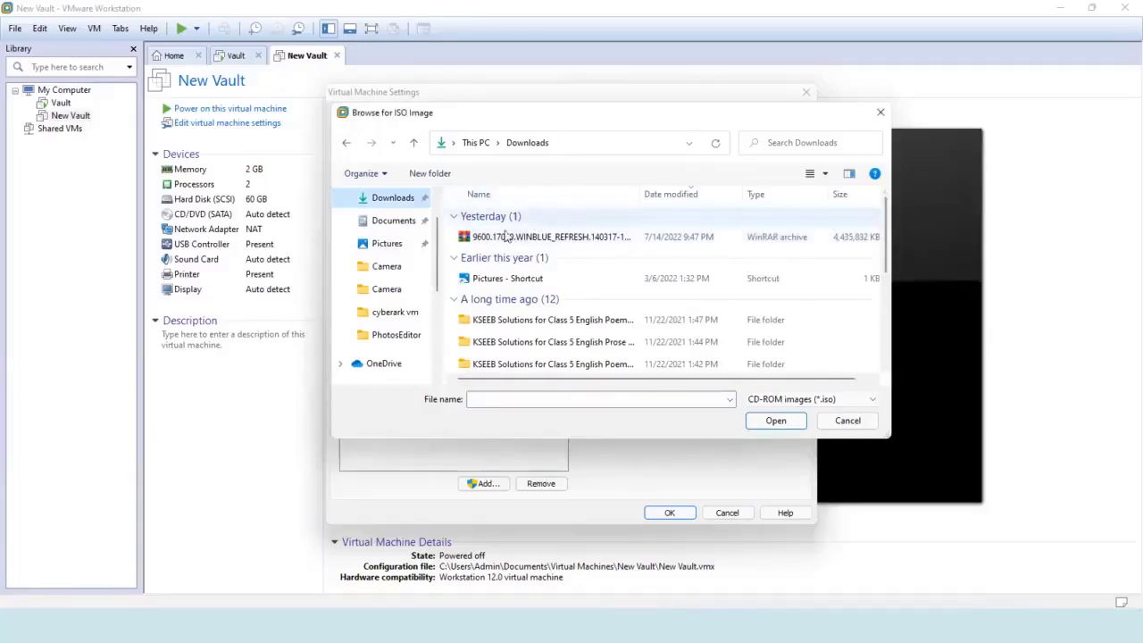
pyautogui.click(544, 238)
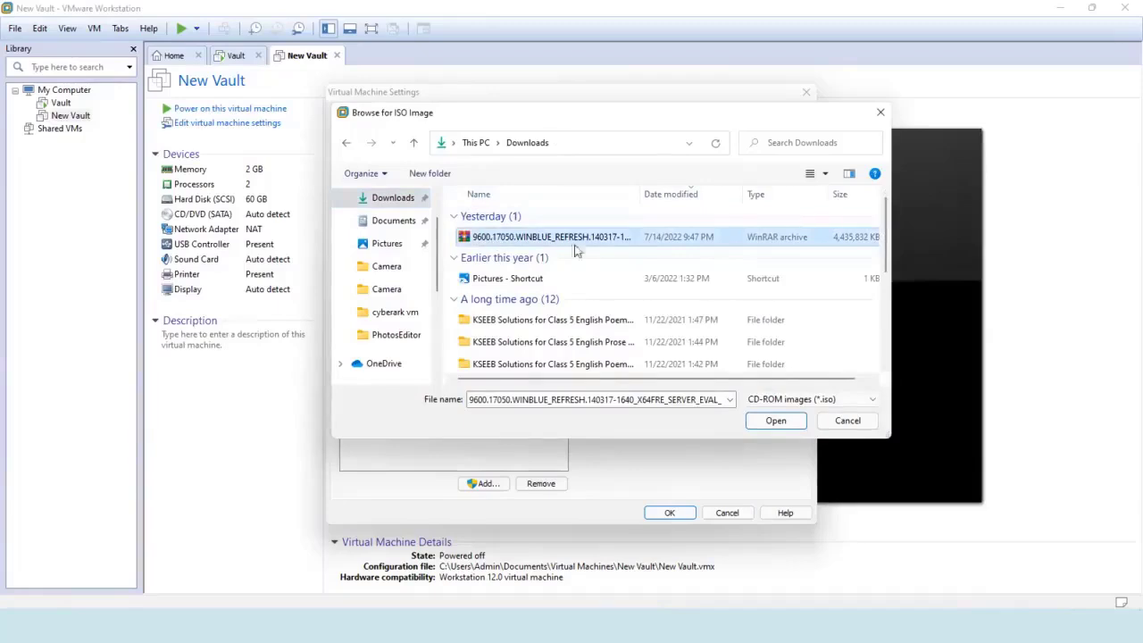
pyautogui.click(775, 422)
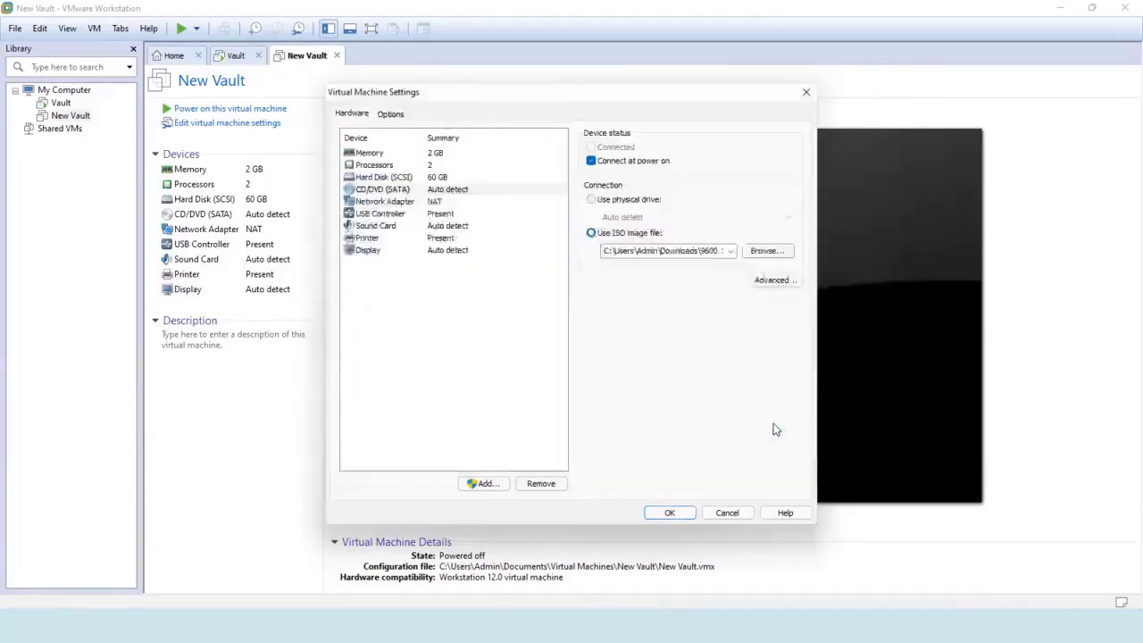
# Apply the Windows Server ISO, power on New Vault and dismiss the removable-devices and install hints.
pyautogui.click(685, 516)
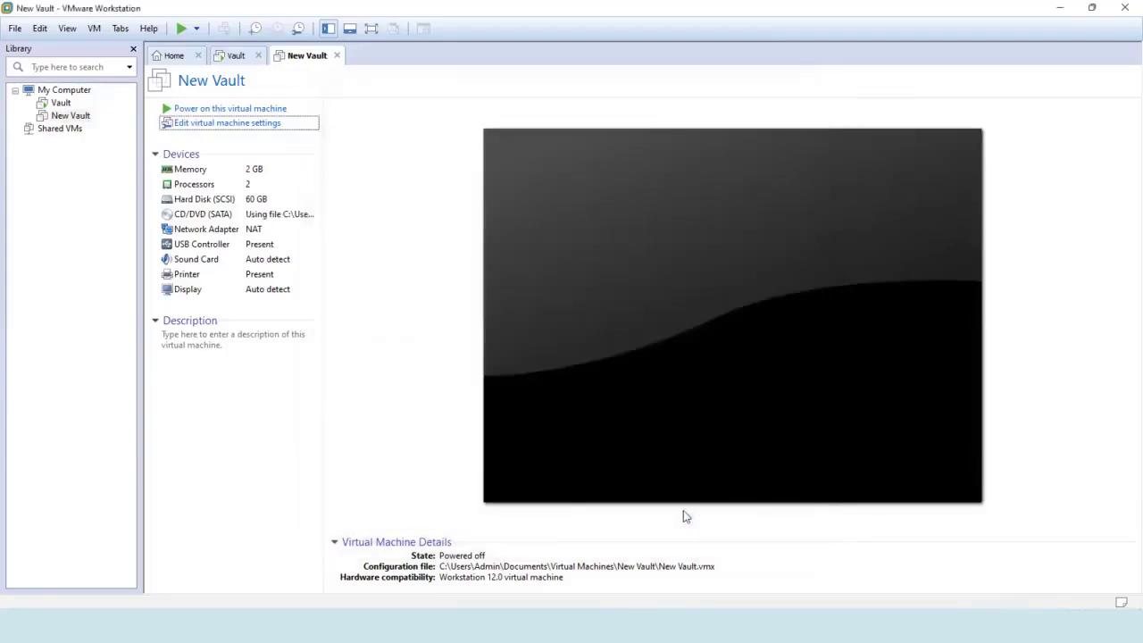
pyautogui.click(198, 112)
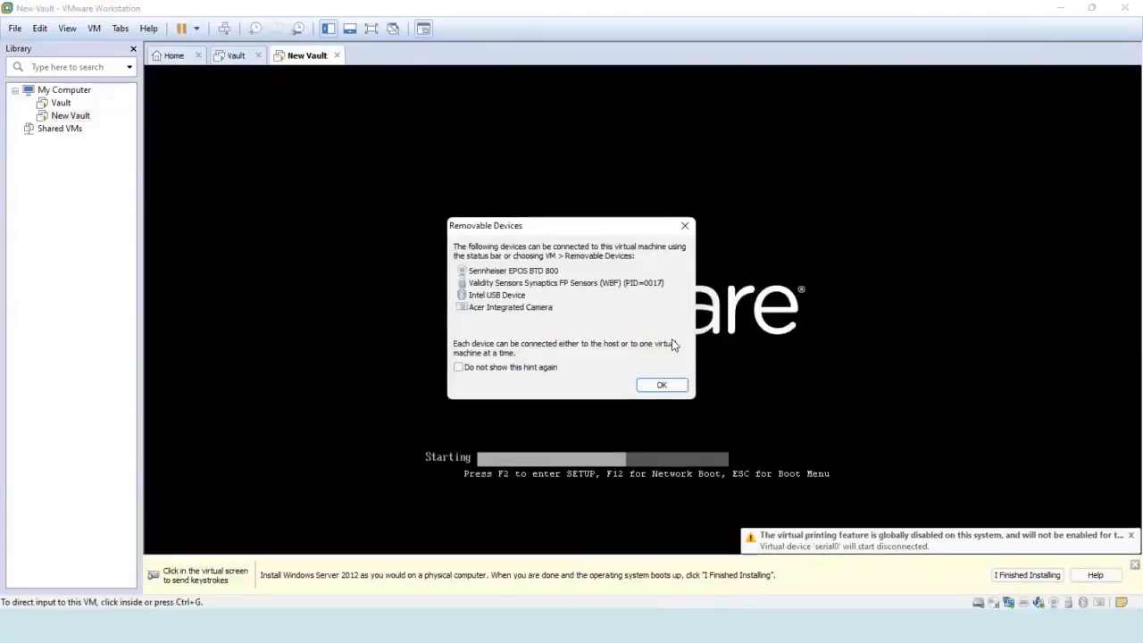
pyautogui.click(664, 392)
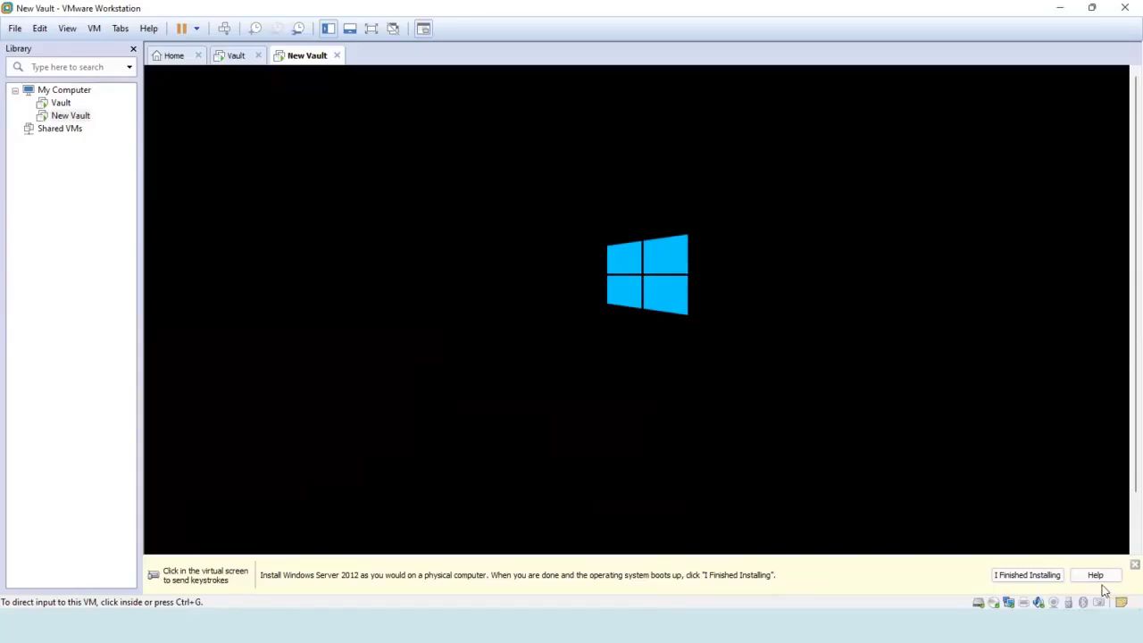
pyautogui.click(1133, 564)
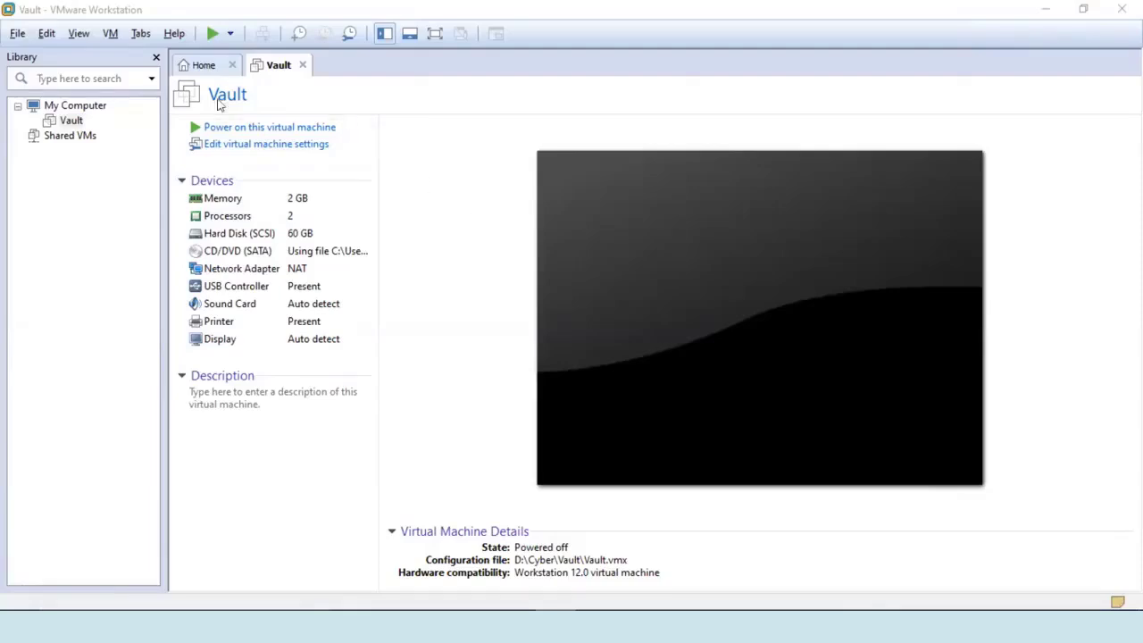
# Set the Vault VM's Shared Folders option to Always enabled and start the Add Shared Folder Wizard.
pyautogui.click(241, 145)
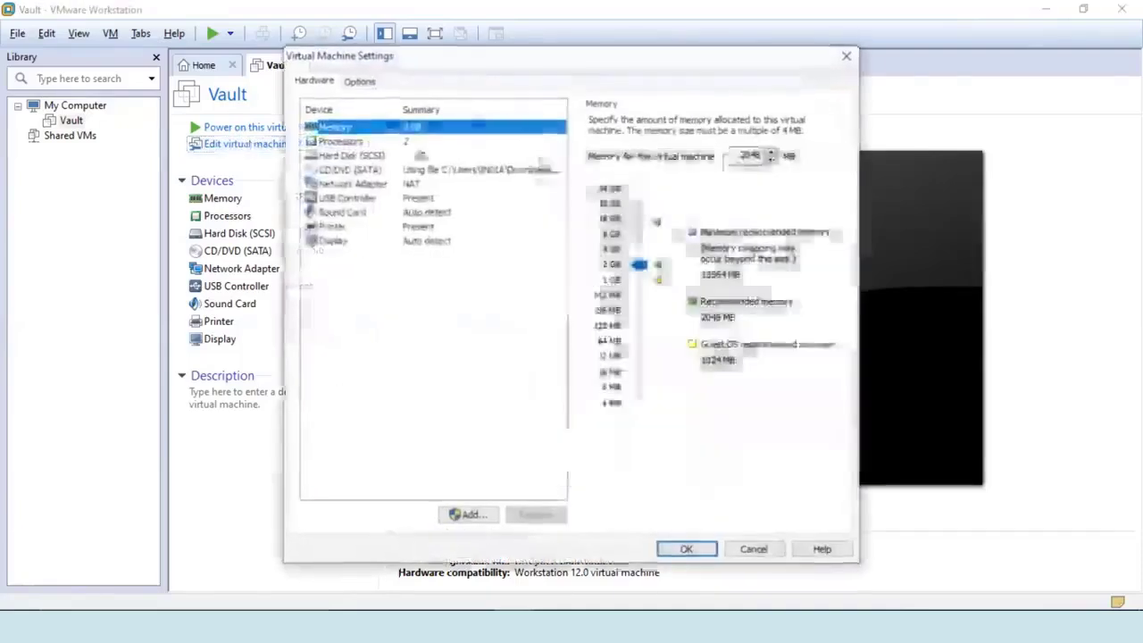
pyautogui.click(358, 81)
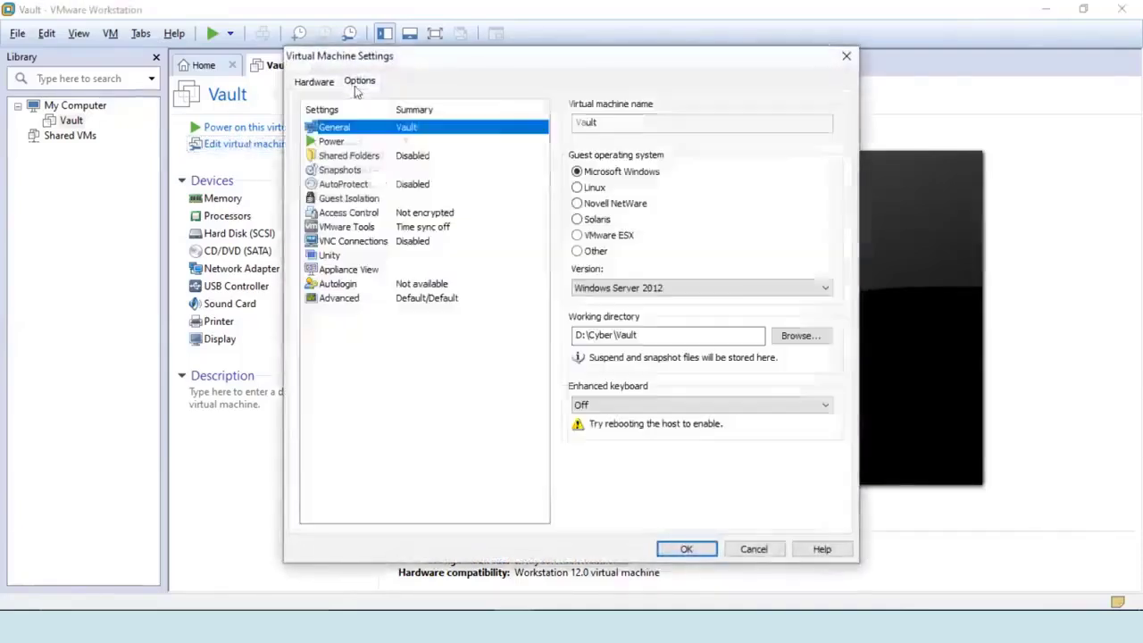
pyautogui.click(364, 158)
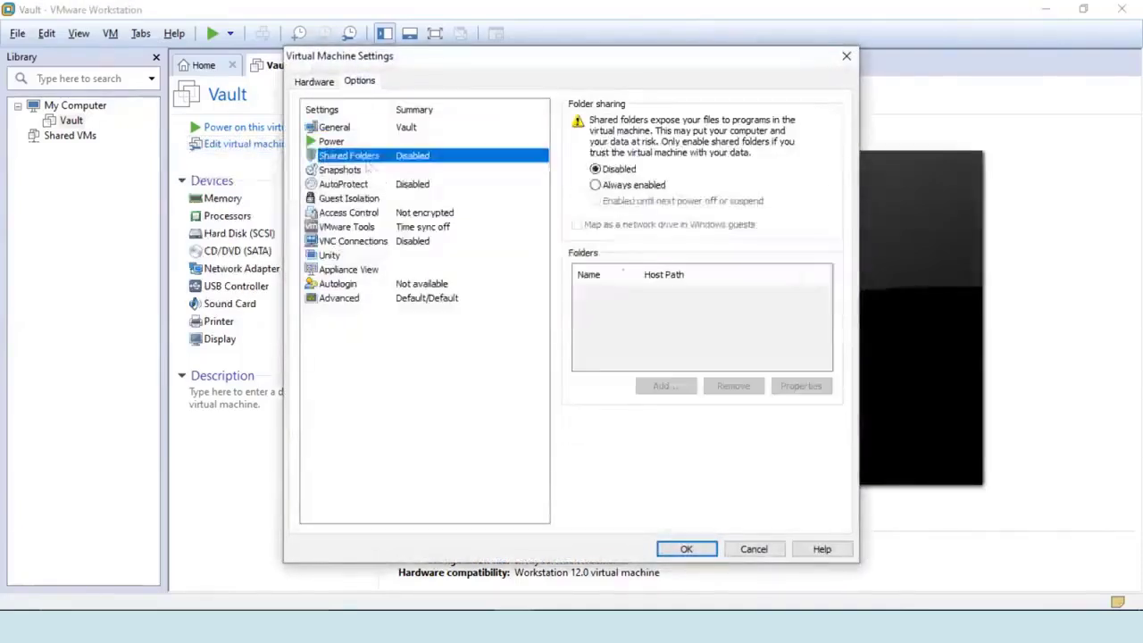
pyautogui.click(620, 186)
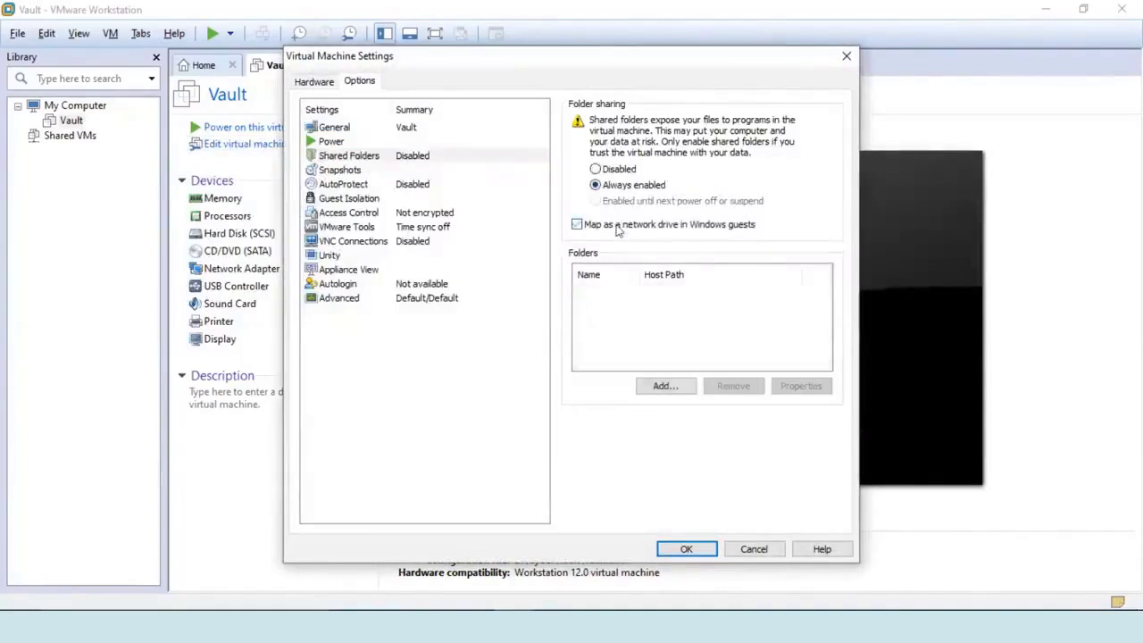
pyautogui.click(669, 388)
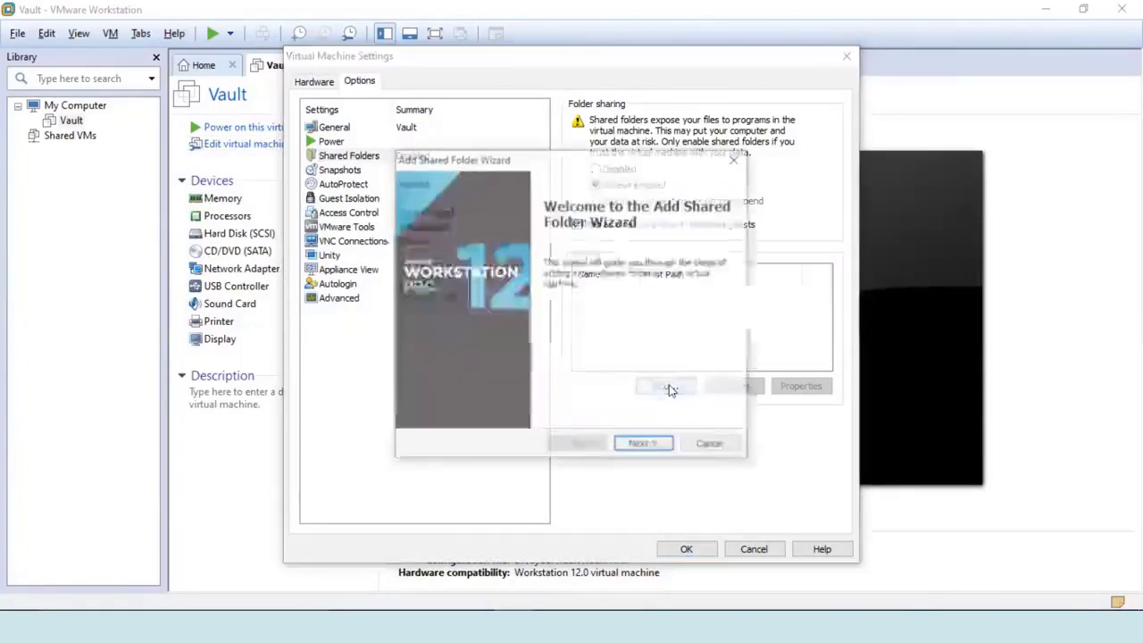
pyautogui.click(655, 444)
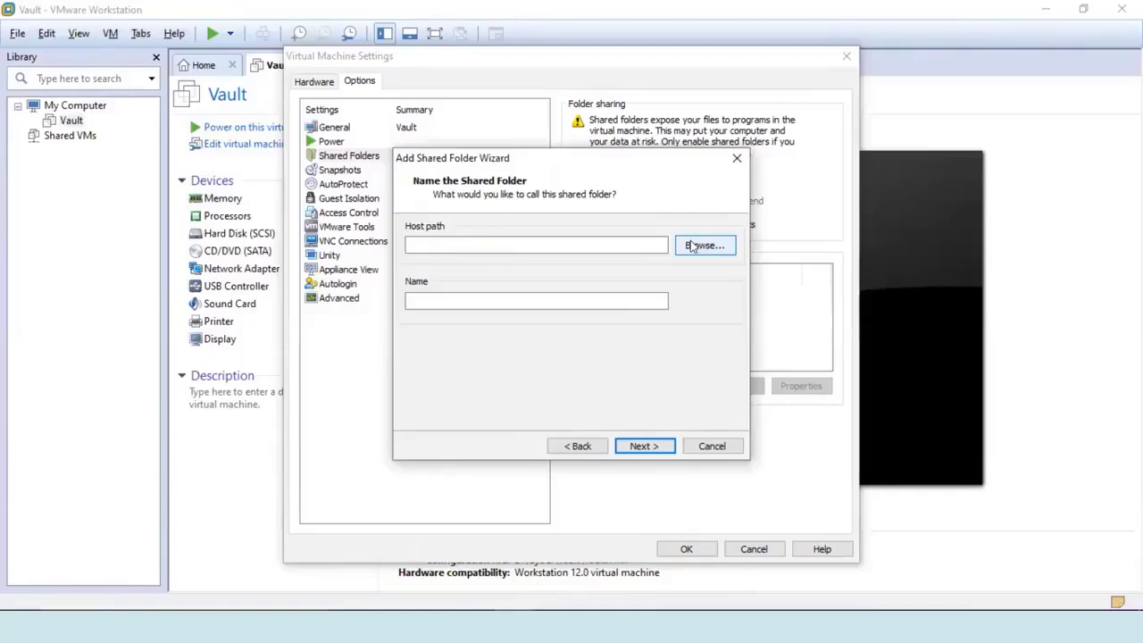
# Browse for the host folder, expanding Local Disk (D:) > Cyber down to Vault and C-M-O-S.
pyautogui.click(691, 246)
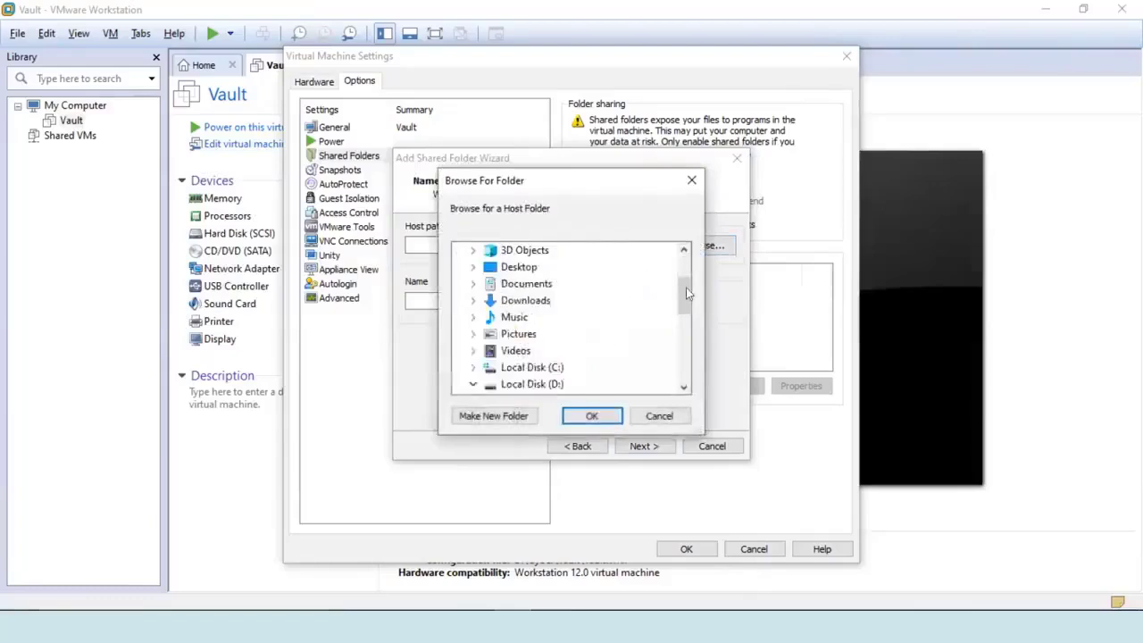
pyautogui.moveTo(681, 289); pyautogui.dragTo(676, 333)
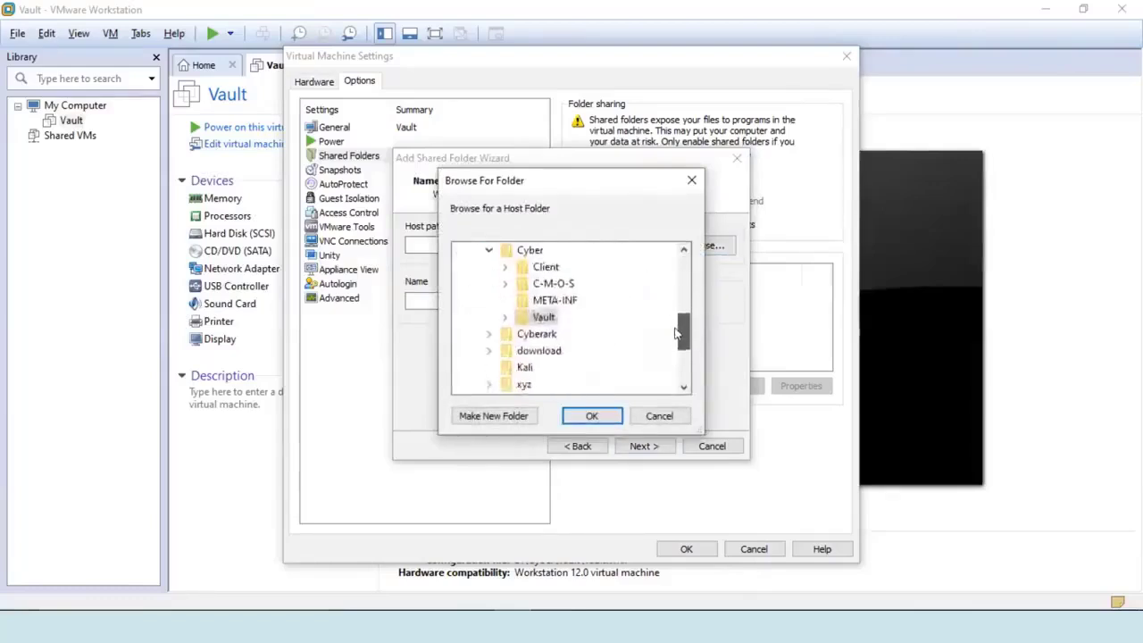
pyautogui.click(505, 317)
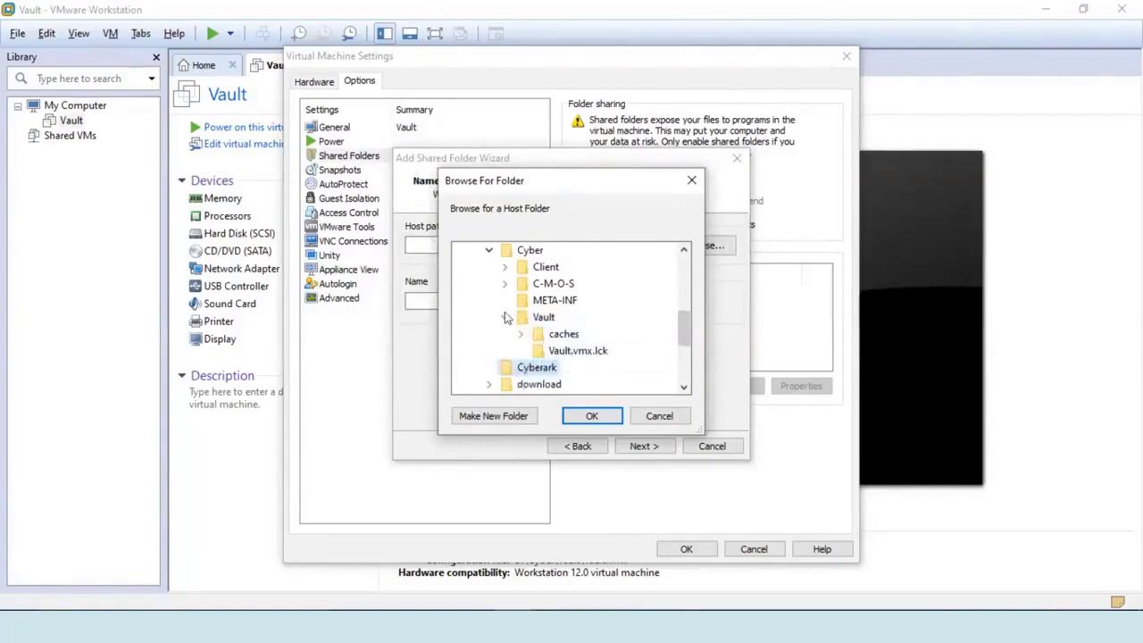
pyautogui.moveTo(682, 322)
pyautogui.mouseDown()
pyautogui.moveTo(681, 339)
pyautogui.moveTo(681, 307)
pyautogui.mouseUp()
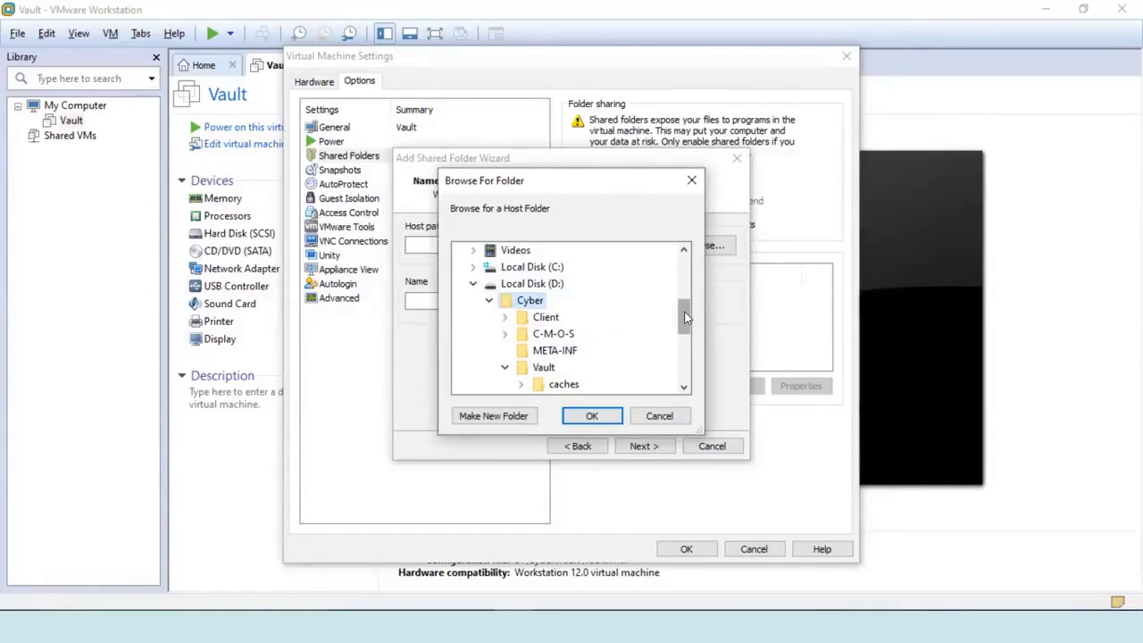
pyautogui.moveTo(686, 316); pyautogui.dragTo(684, 332)
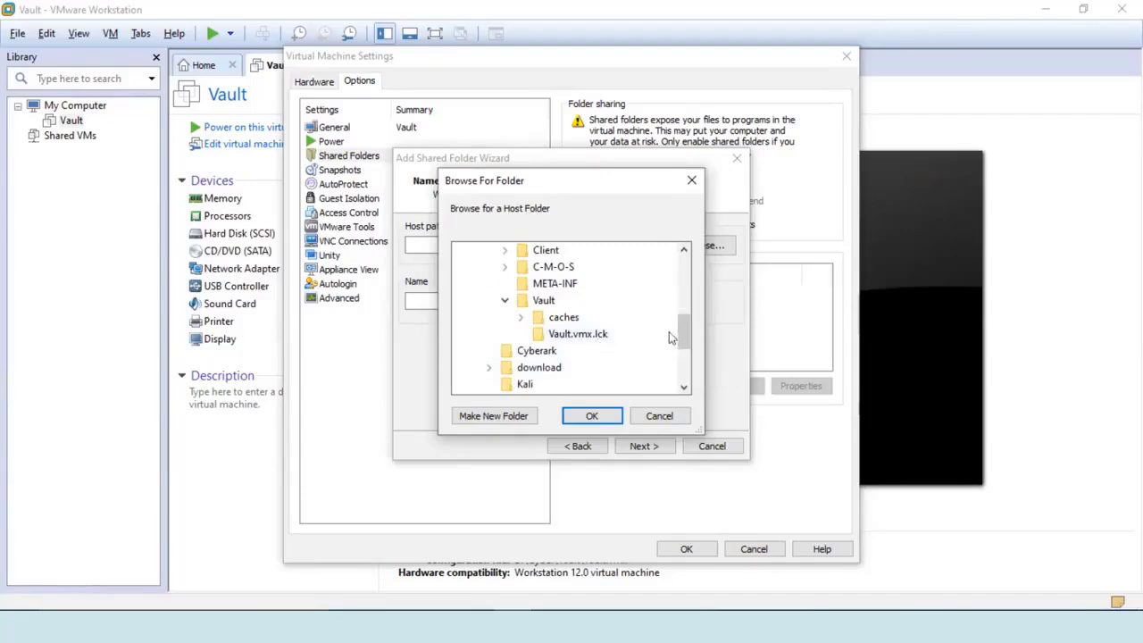
pyautogui.scroll(1, 676, 335)
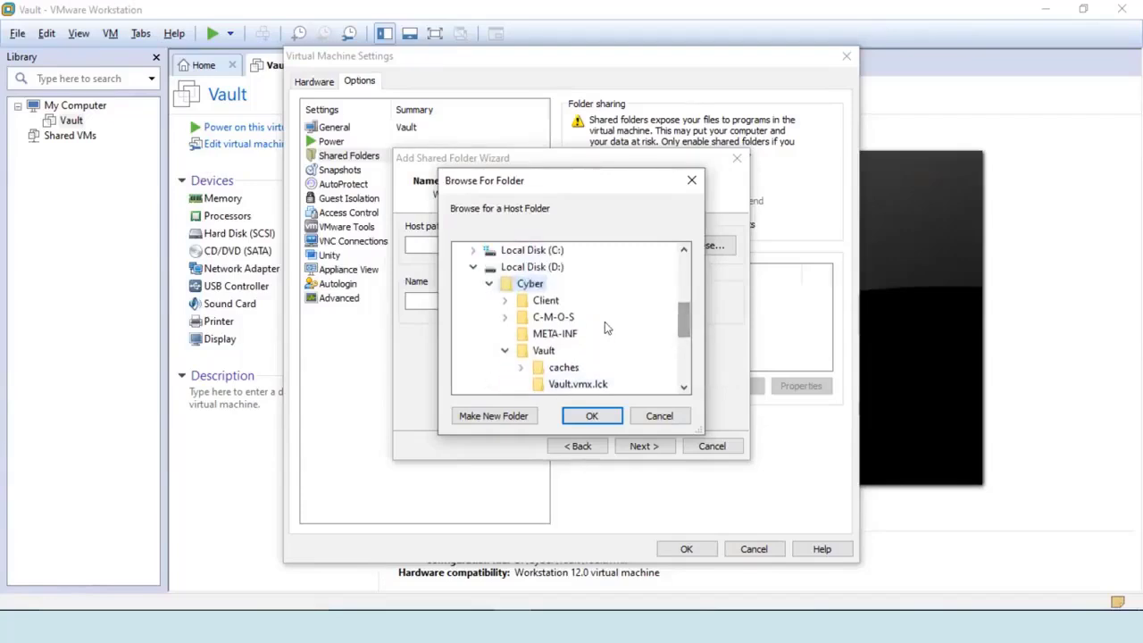
pyautogui.click(554, 318)
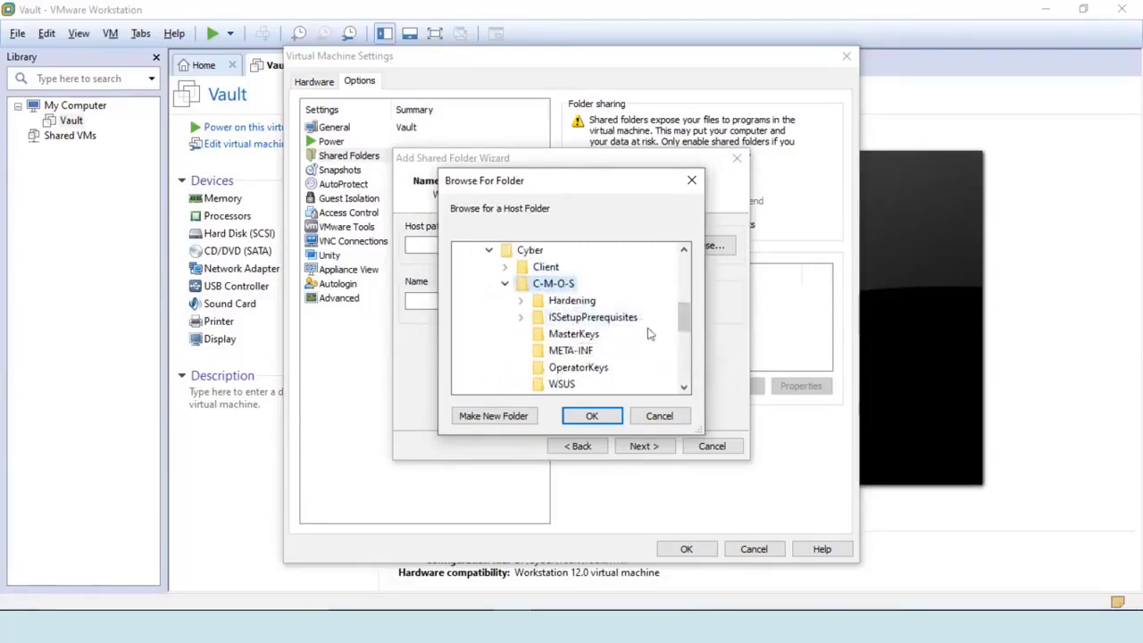
pyautogui.moveTo(681, 318); pyautogui.dragTo(681, 327)
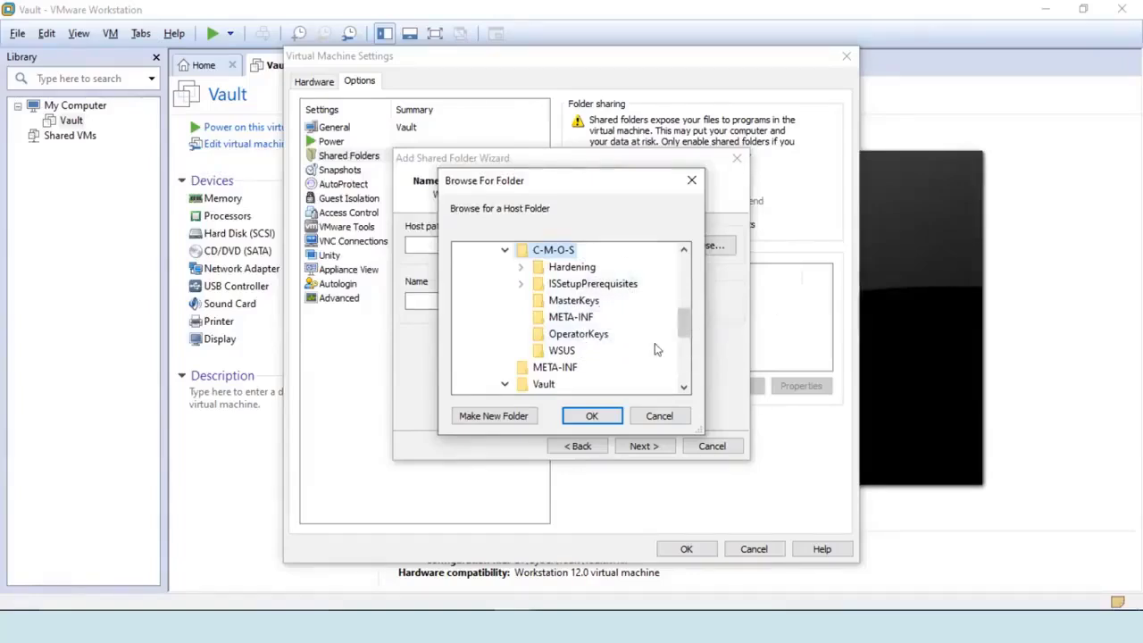
pyautogui.moveTo(683, 328); pyautogui.dragTo(683, 330)
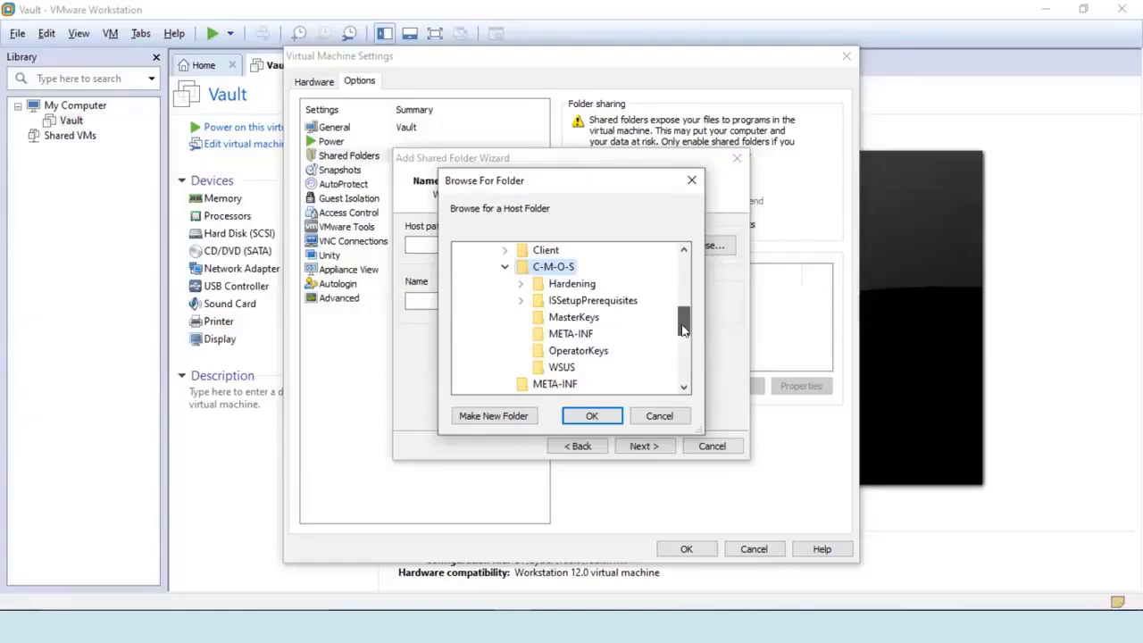
pyautogui.moveTo(683, 329)
pyautogui.mouseDown()
pyautogui.moveTo(679, 313)
pyautogui.moveTo(679, 332)
pyautogui.mouseUp()
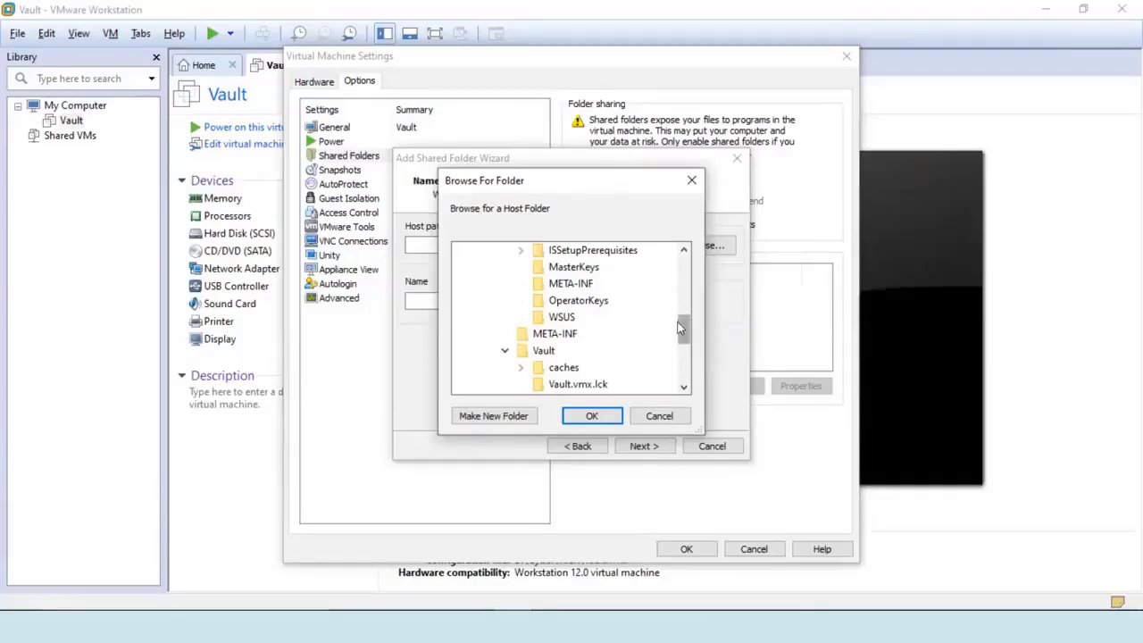
pyautogui.scroll(3, 679, 323)
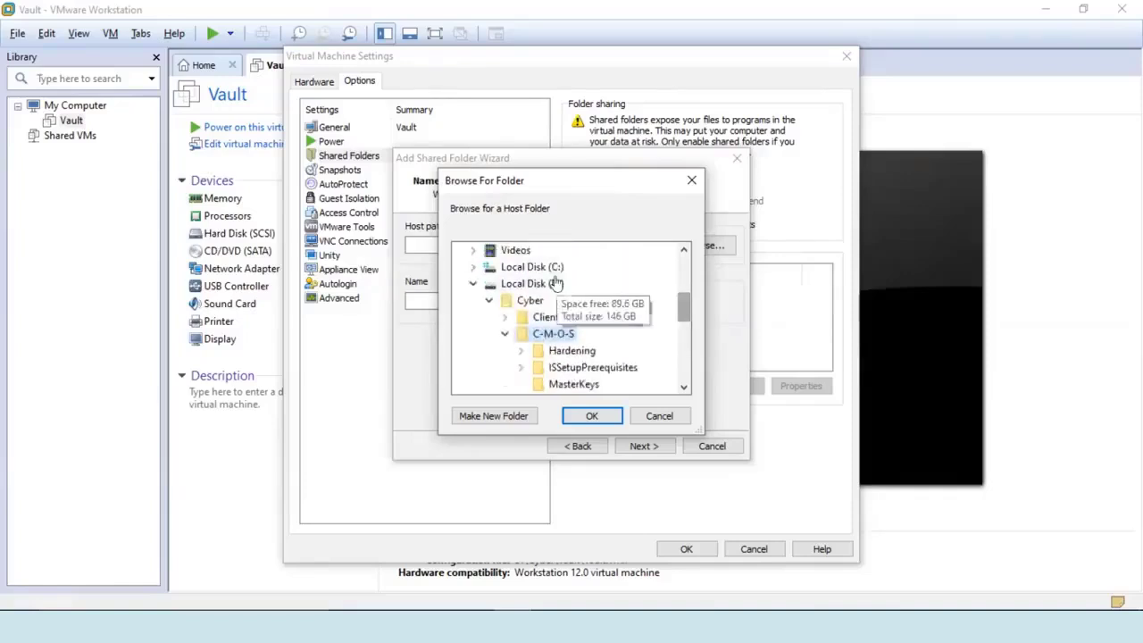
# Dismiss the Local Disk (D:) context menu and cancel Browse For Folder without choosing a folder.
pyautogui.rightClick(549, 281)
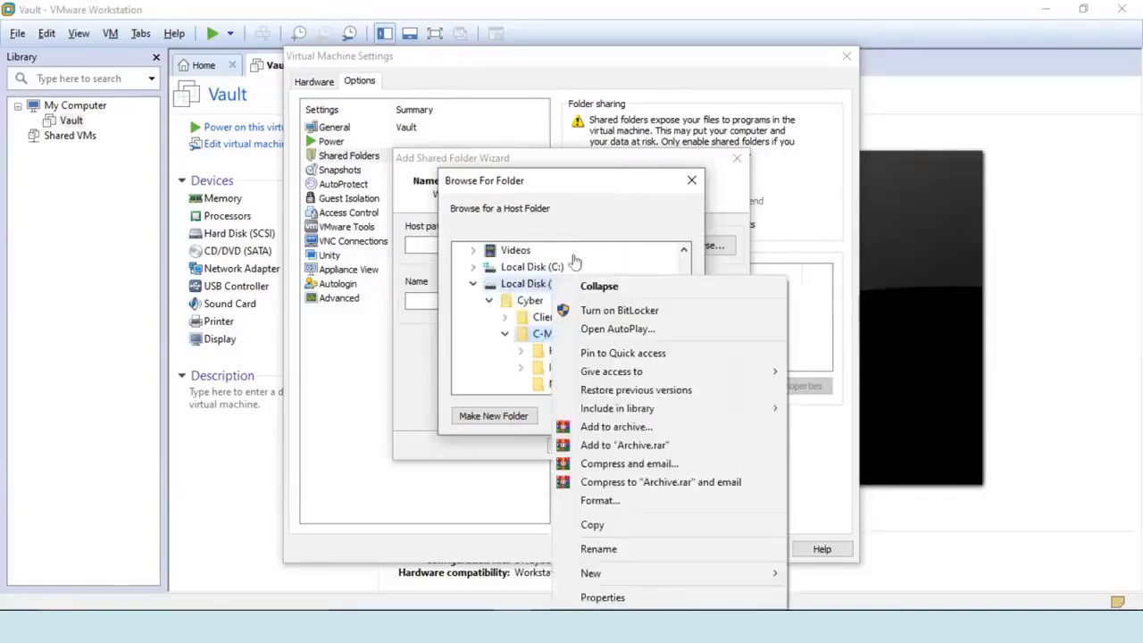
pyautogui.click(516, 284)
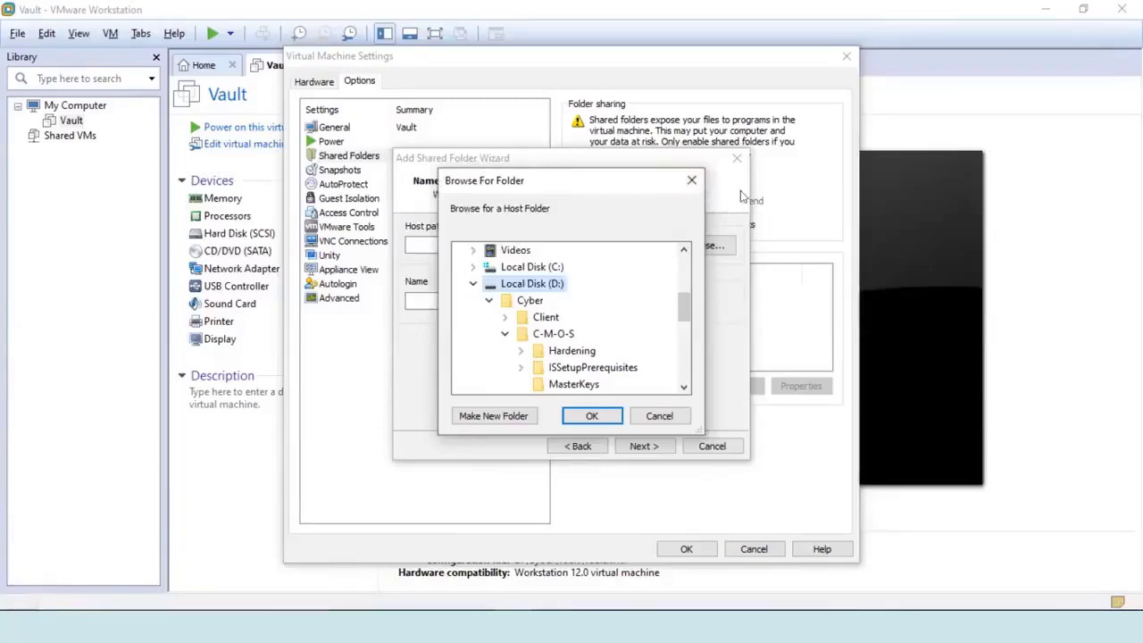
pyautogui.click(659, 416)
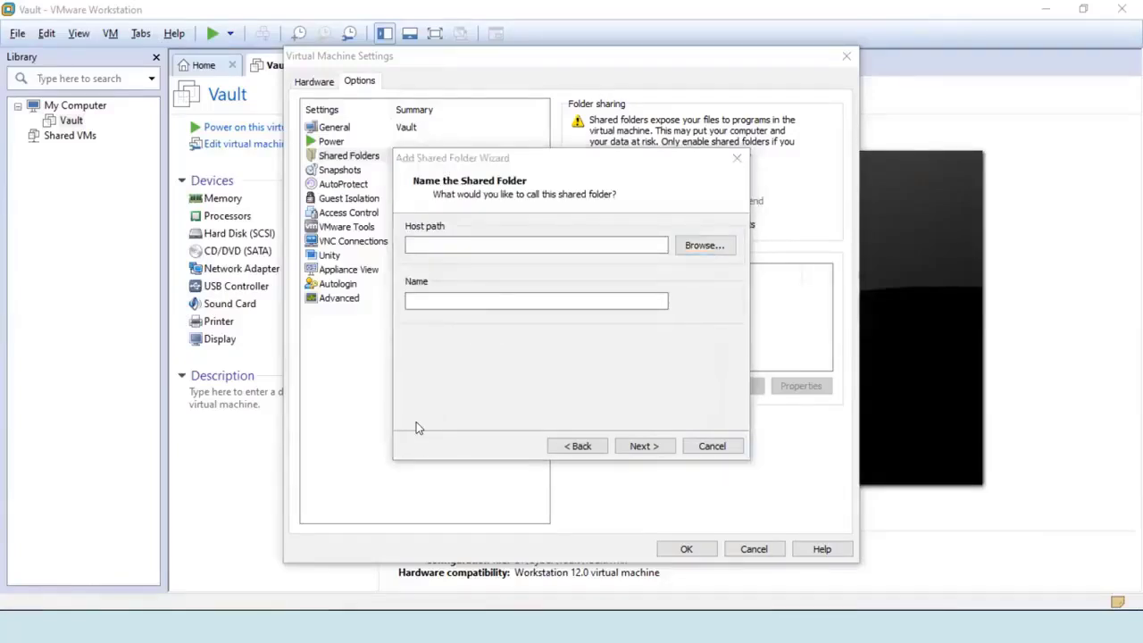
# Launch File Explorer from the Start menu search for "file".
pyautogui.press('super')
pyautogui.write('file')
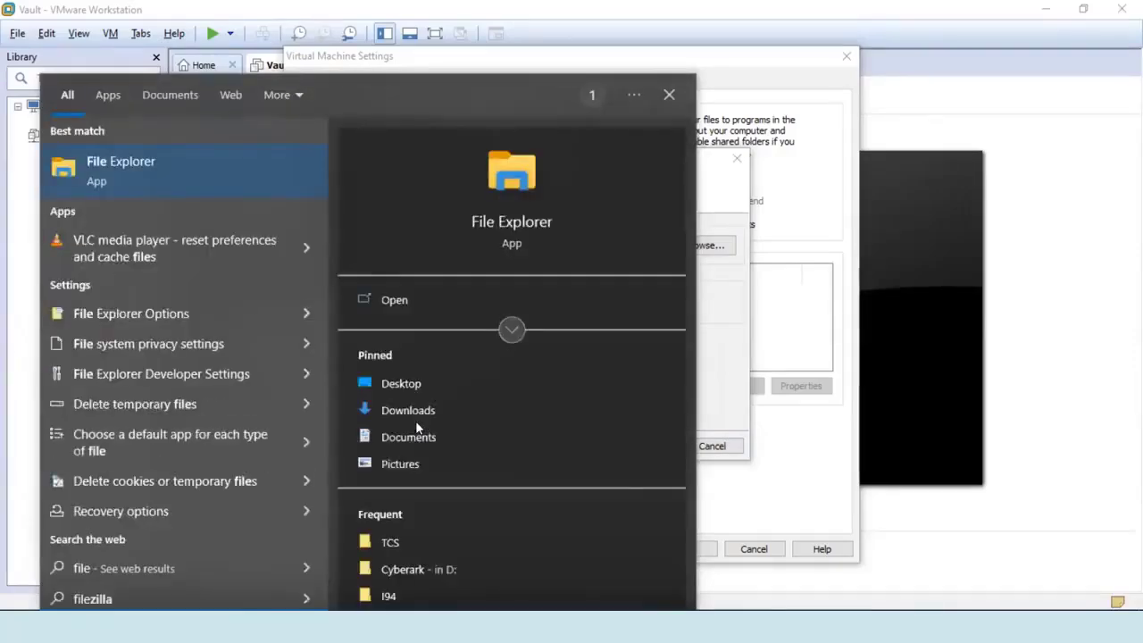
pyautogui.write('exl')
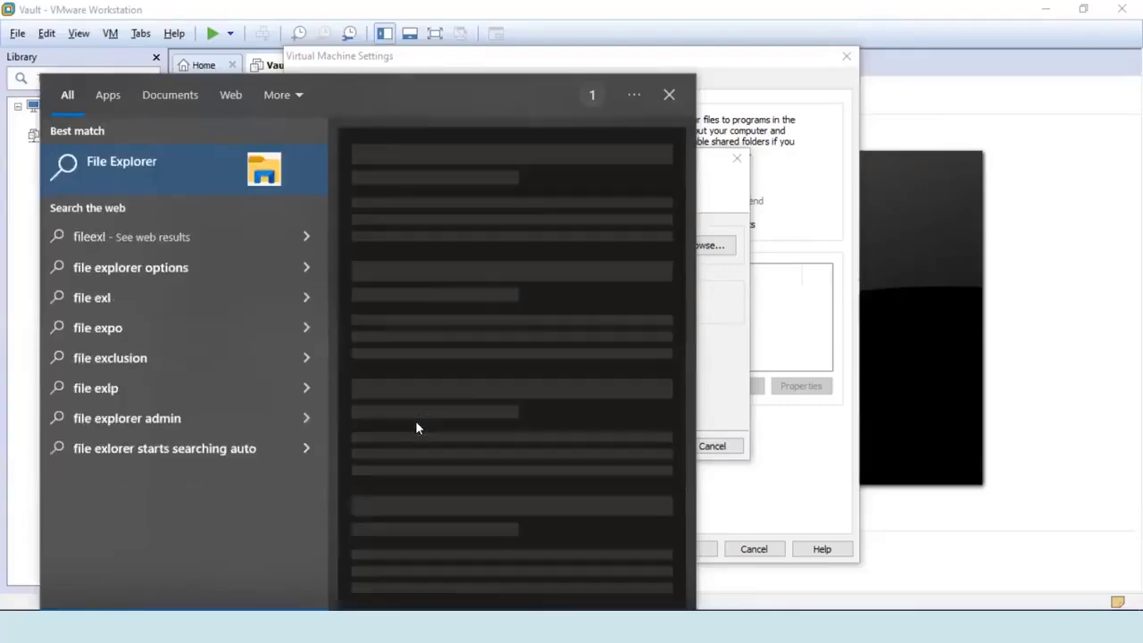
pyautogui.press('BackSpace')
pyautogui.press('BackSpace')
pyautogui.press('BackSpace')
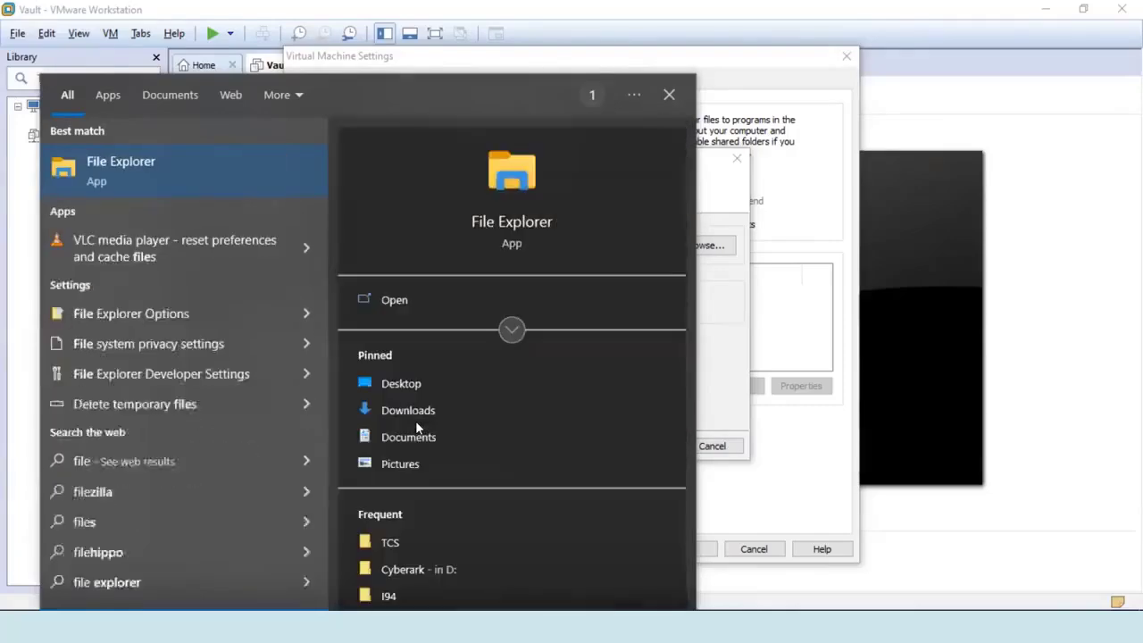
pyautogui.press('Return')
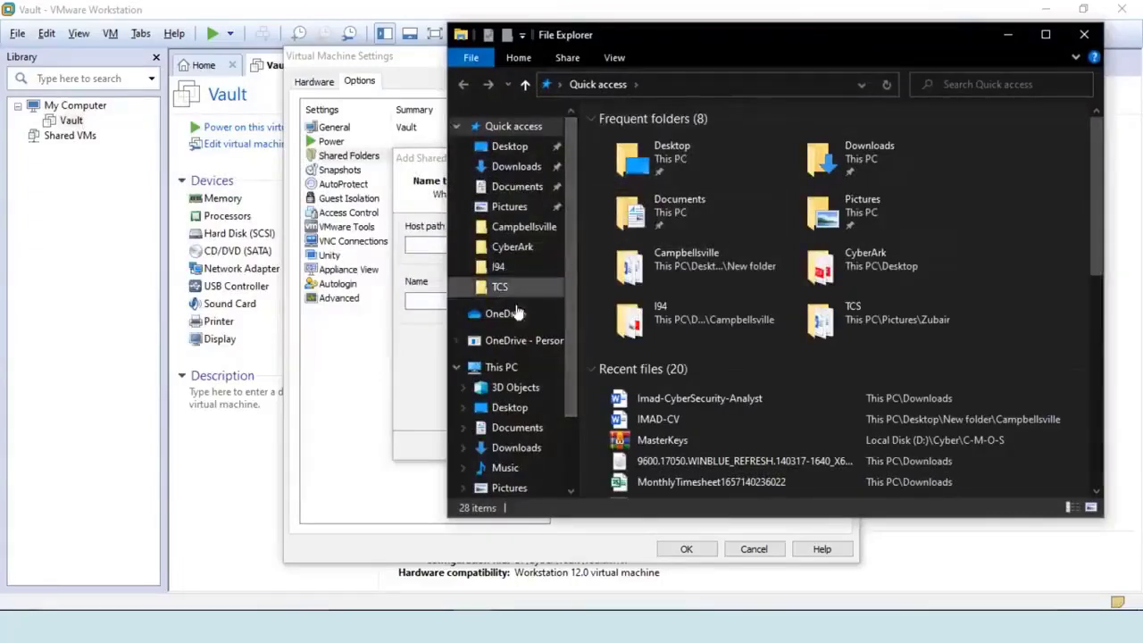
# Navigate to Local Disk (D:) > Cyber > C-M-O-S in File Explorer.
pyautogui.moveTo(565, 375); pyautogui.dragTo(565, 440)
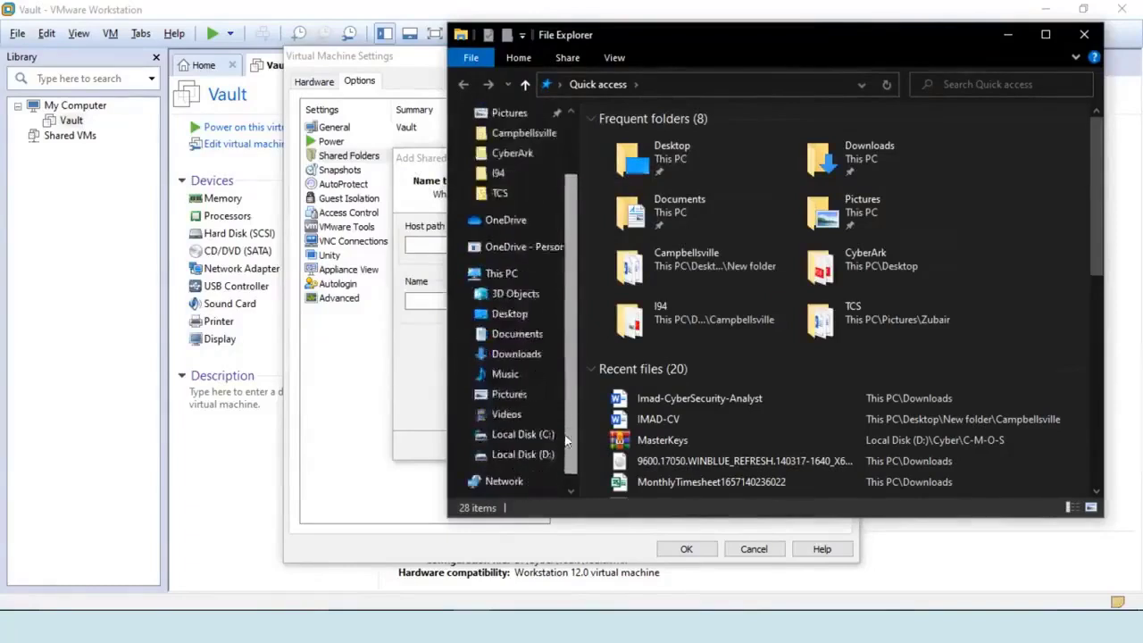
pyautogui.click(526, 454)
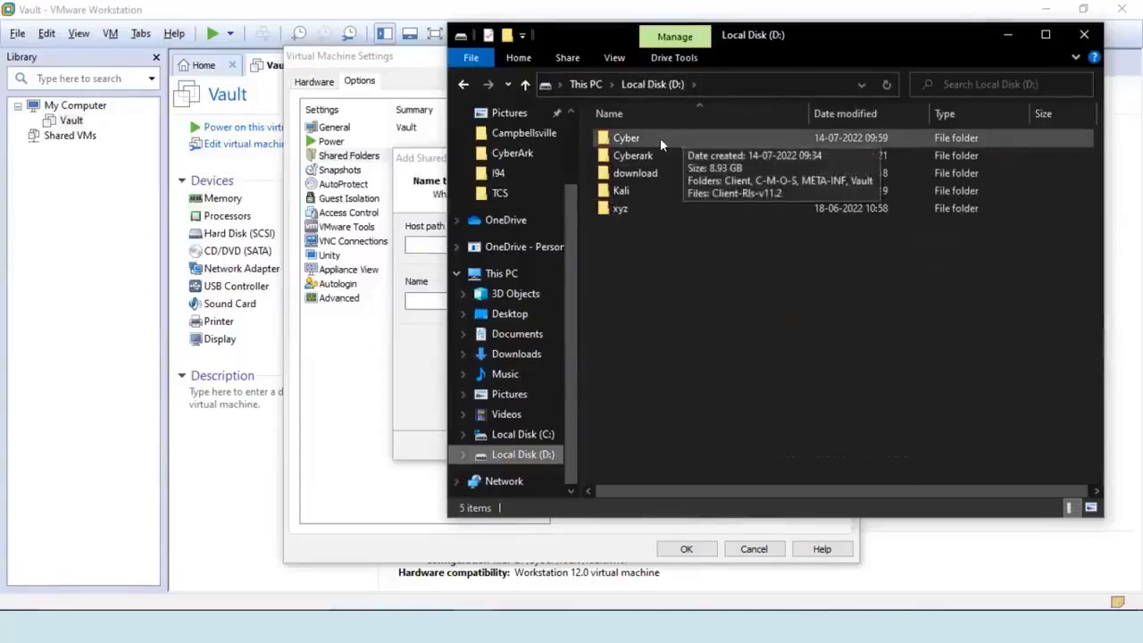
pyautogui.doubleClick(661, 139)
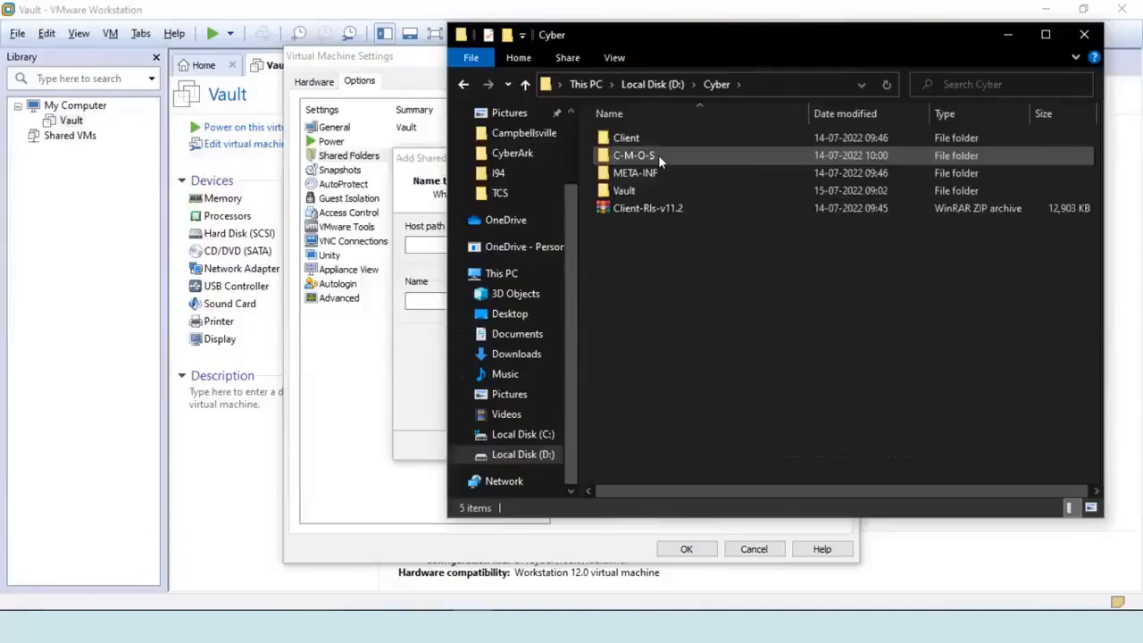
pyautogui.doubleClick(658, 155)
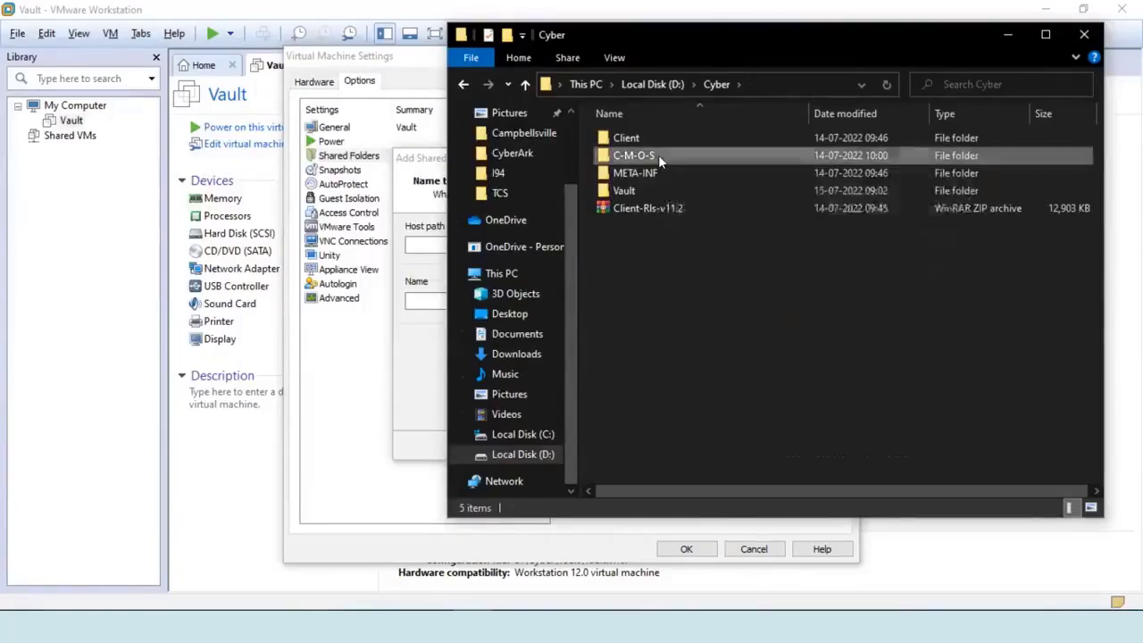